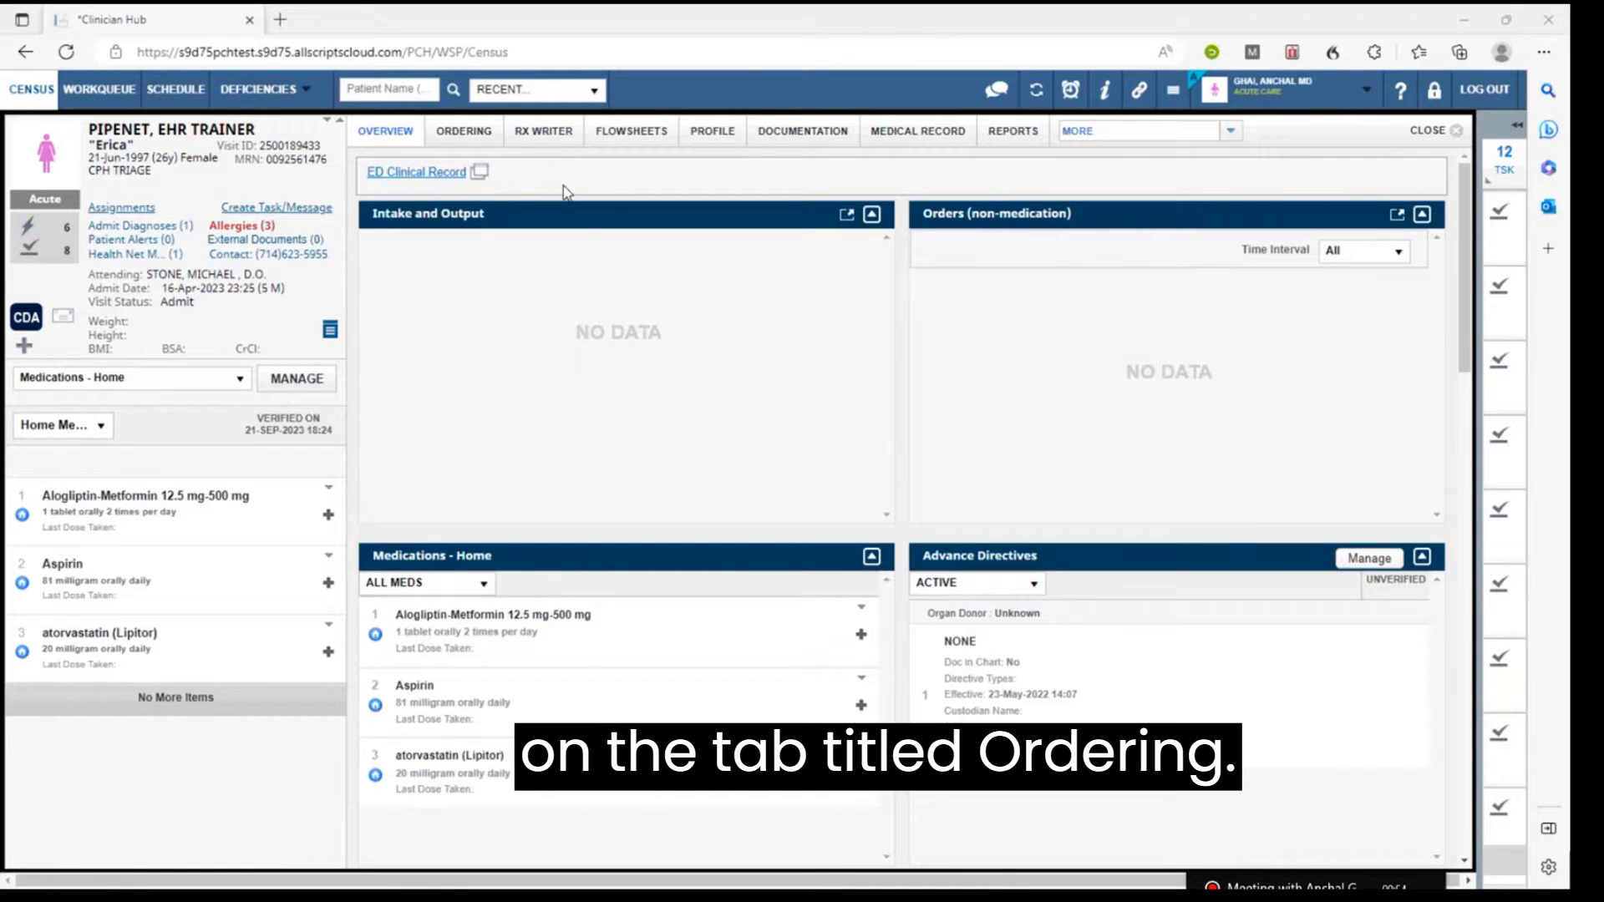
Start a discharge medication reconciliation for the patient from the ordering area.
left_click(459, 145)
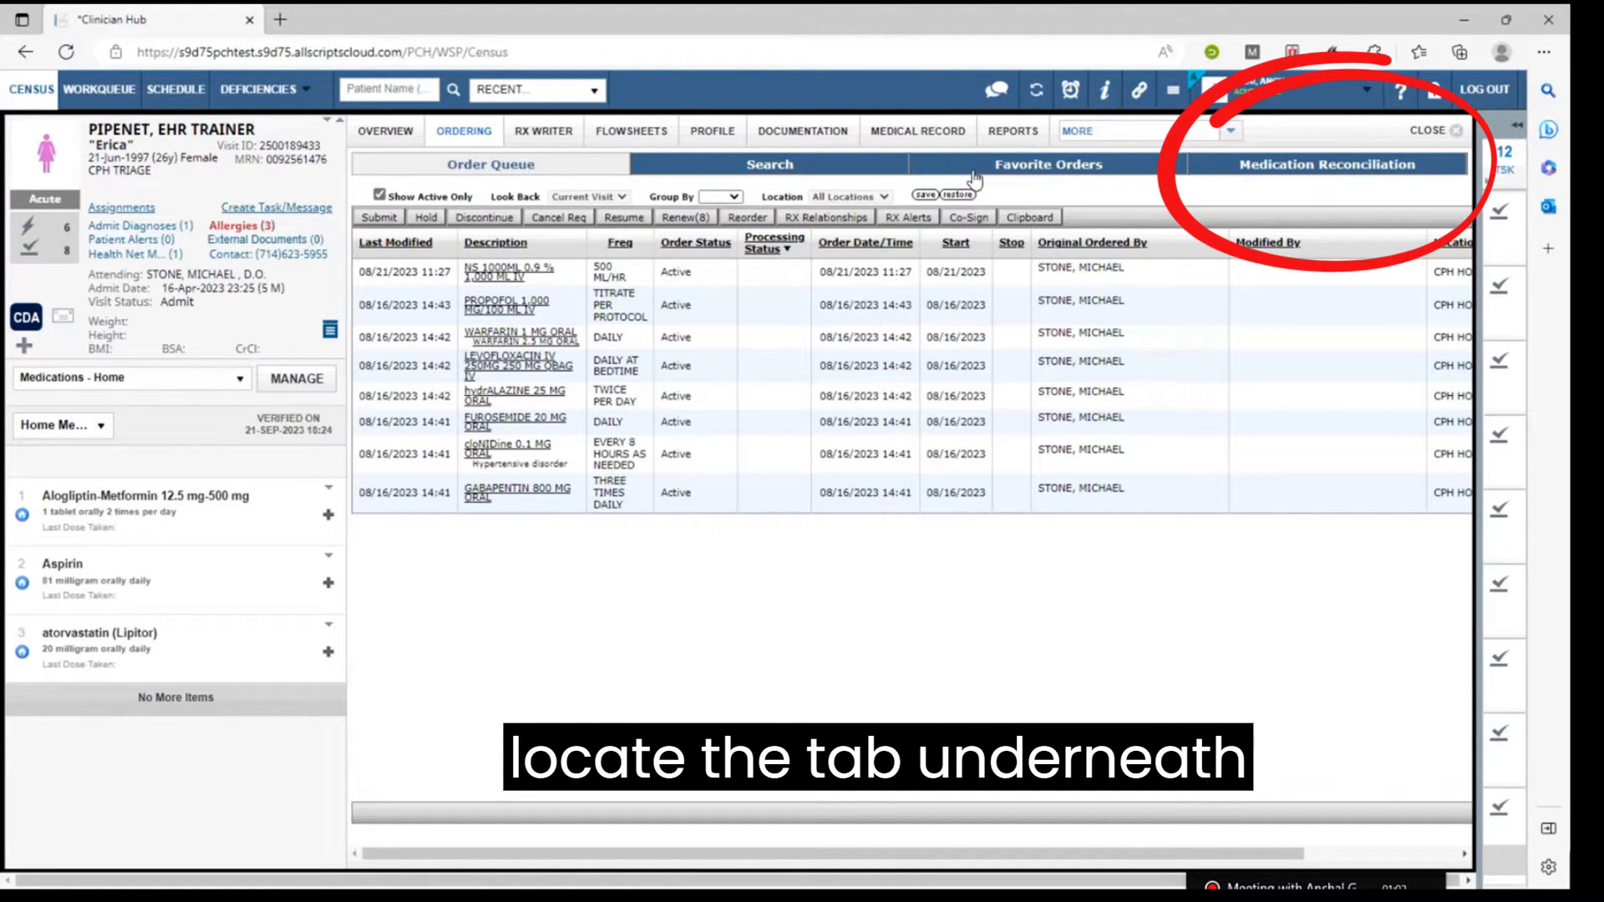
left_click(1371, 166)
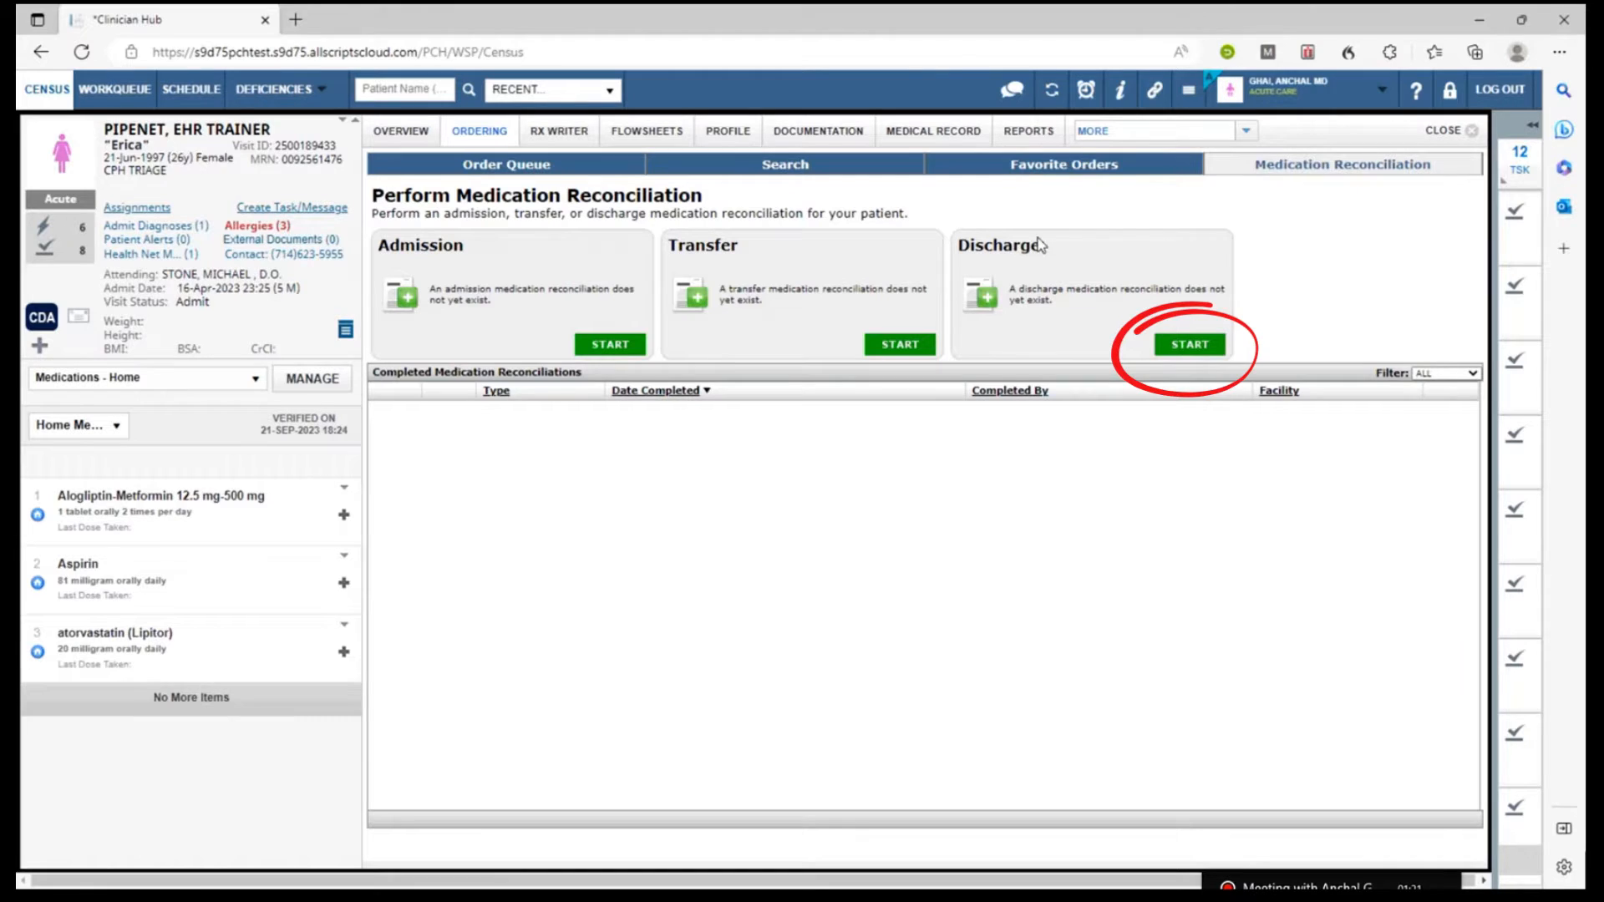
left_click(1195, 345)
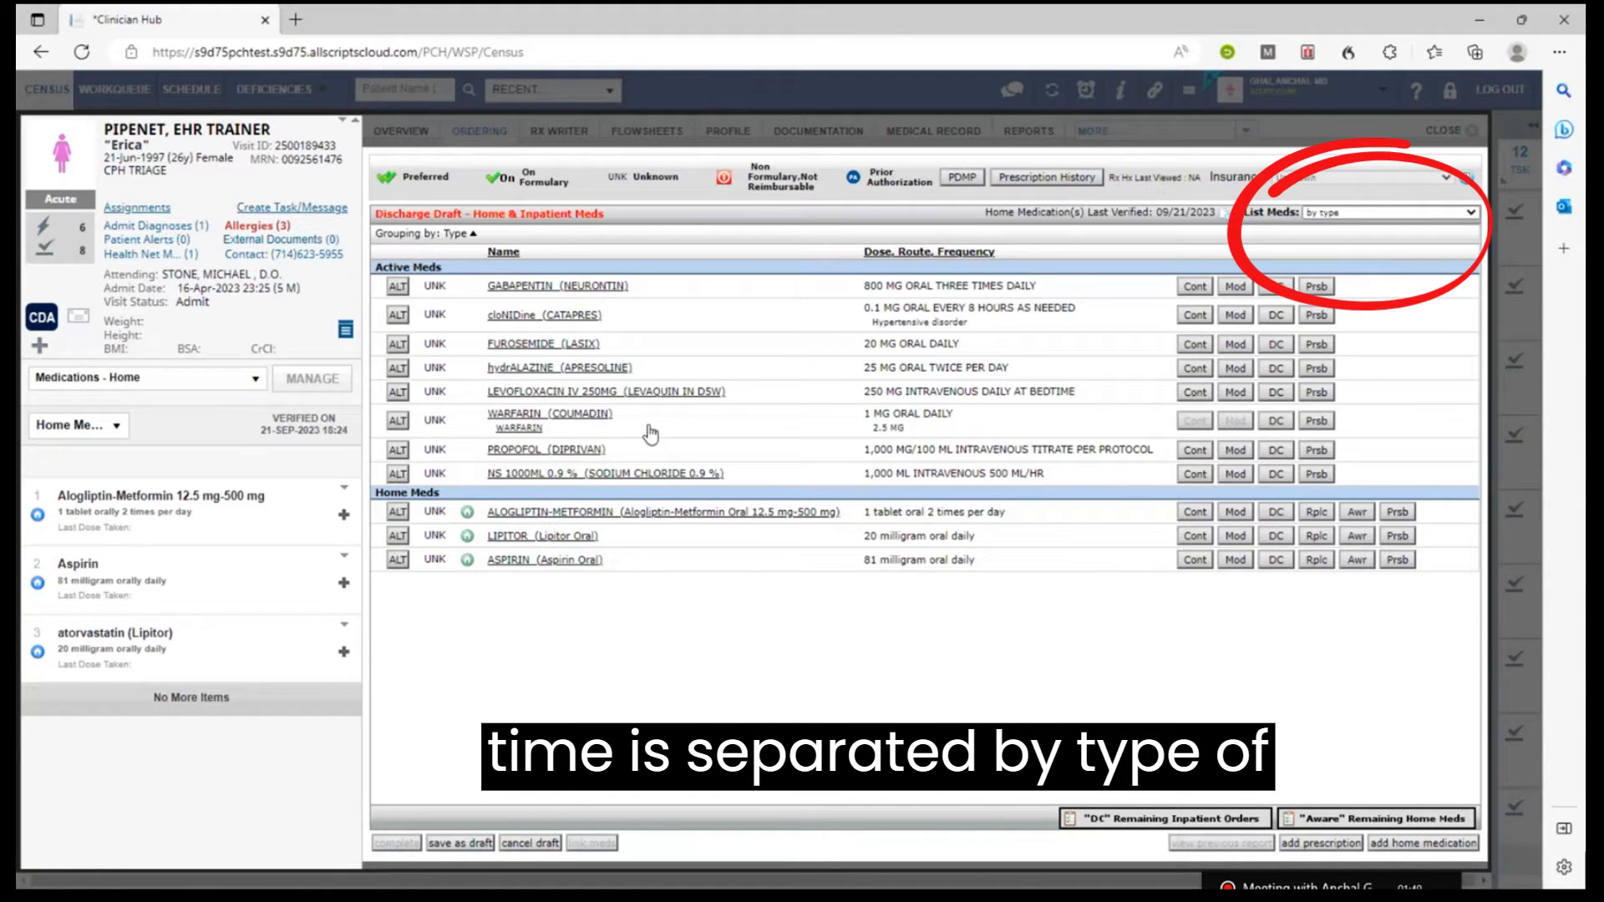
List the medications by therapeutic class (IVs separate), and return the list to grouping by type.
left_click(1470, 215)
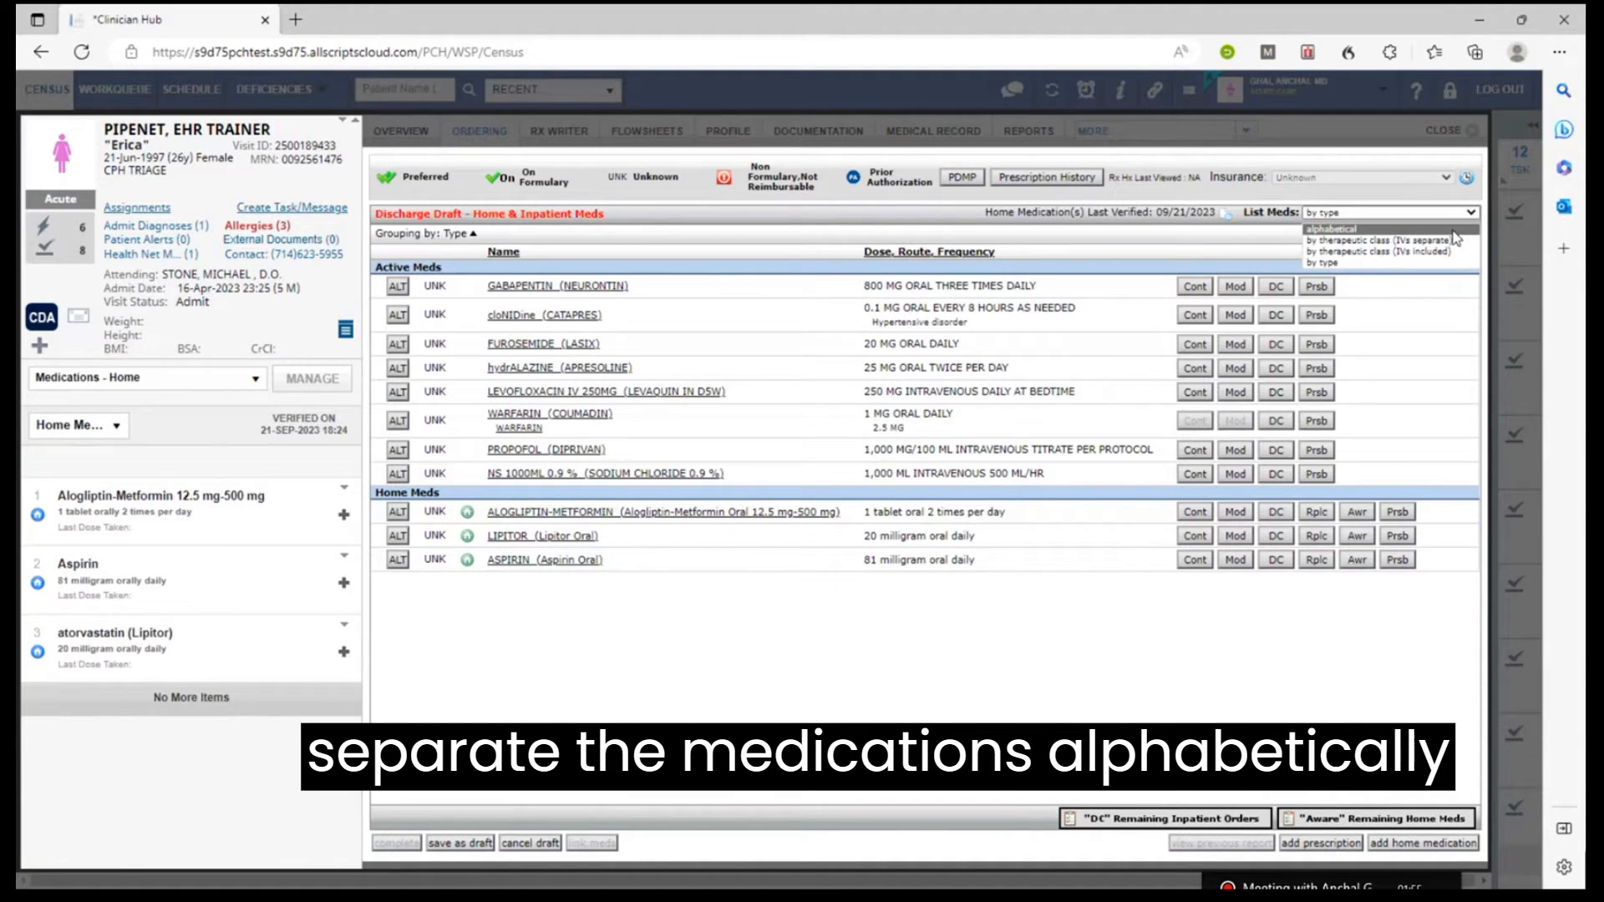
left_click(1452, 240)
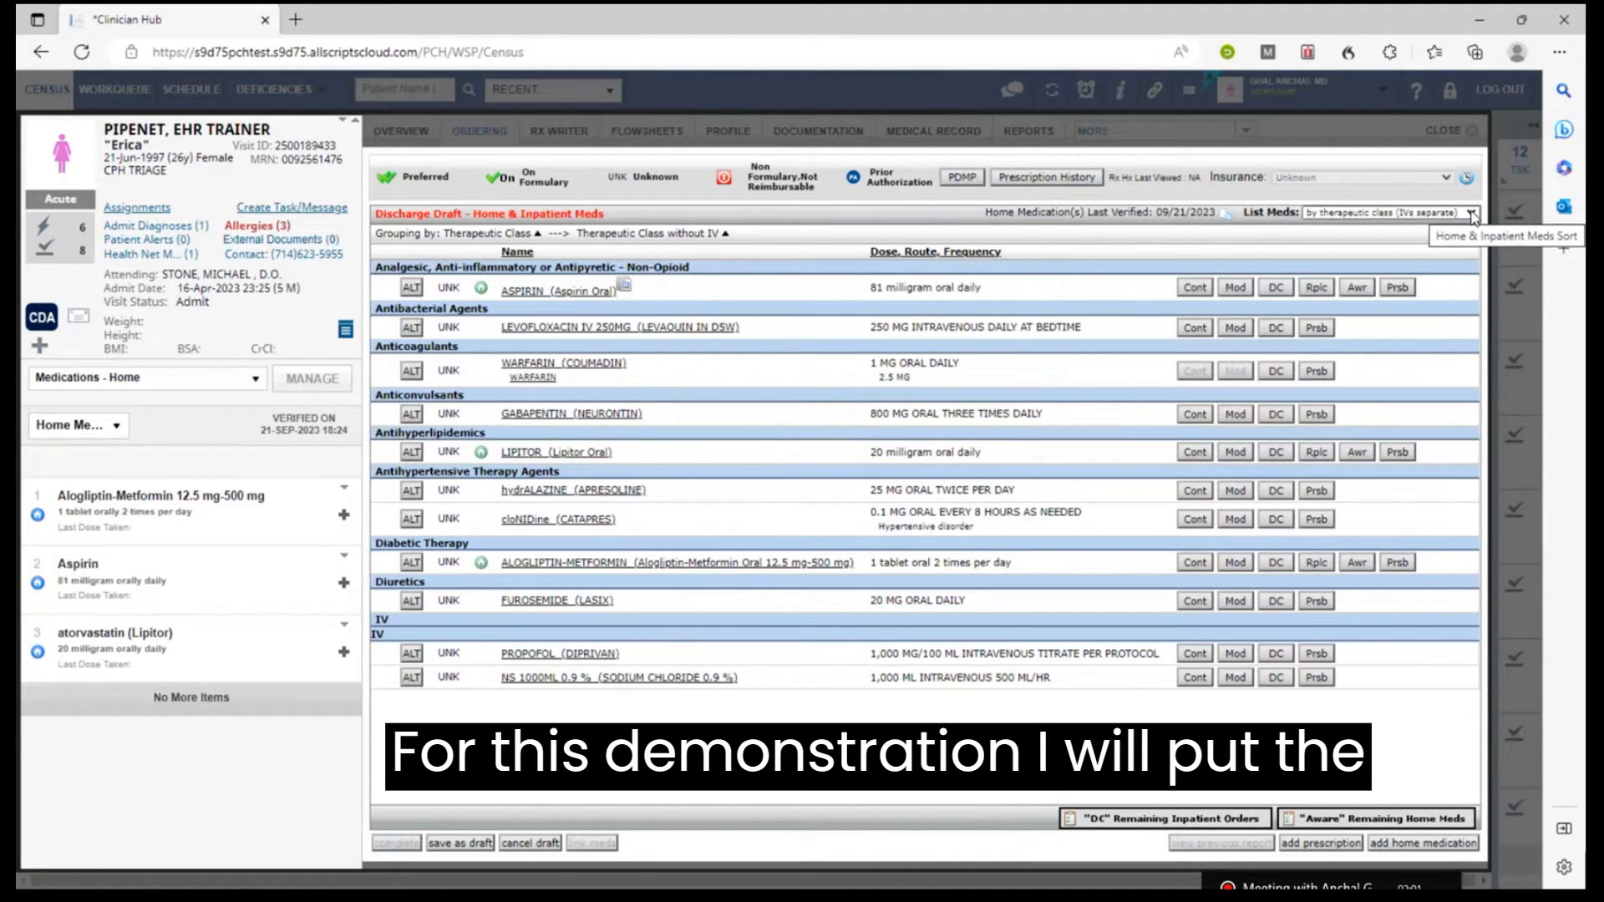
left_click(1472, 214)
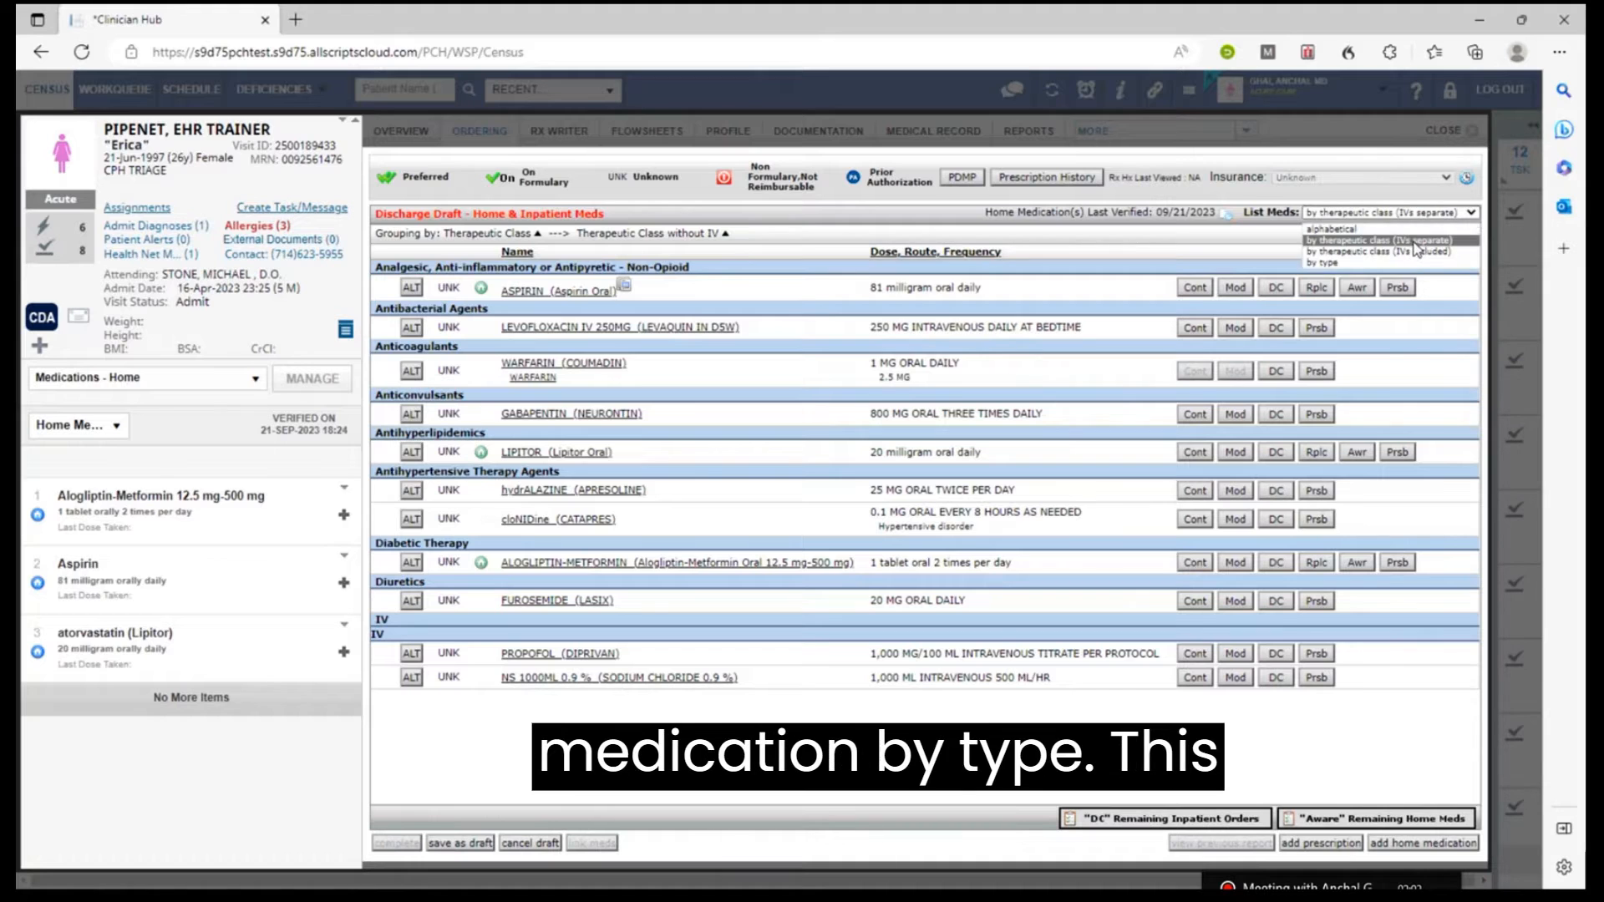
left_click(1375, 264)
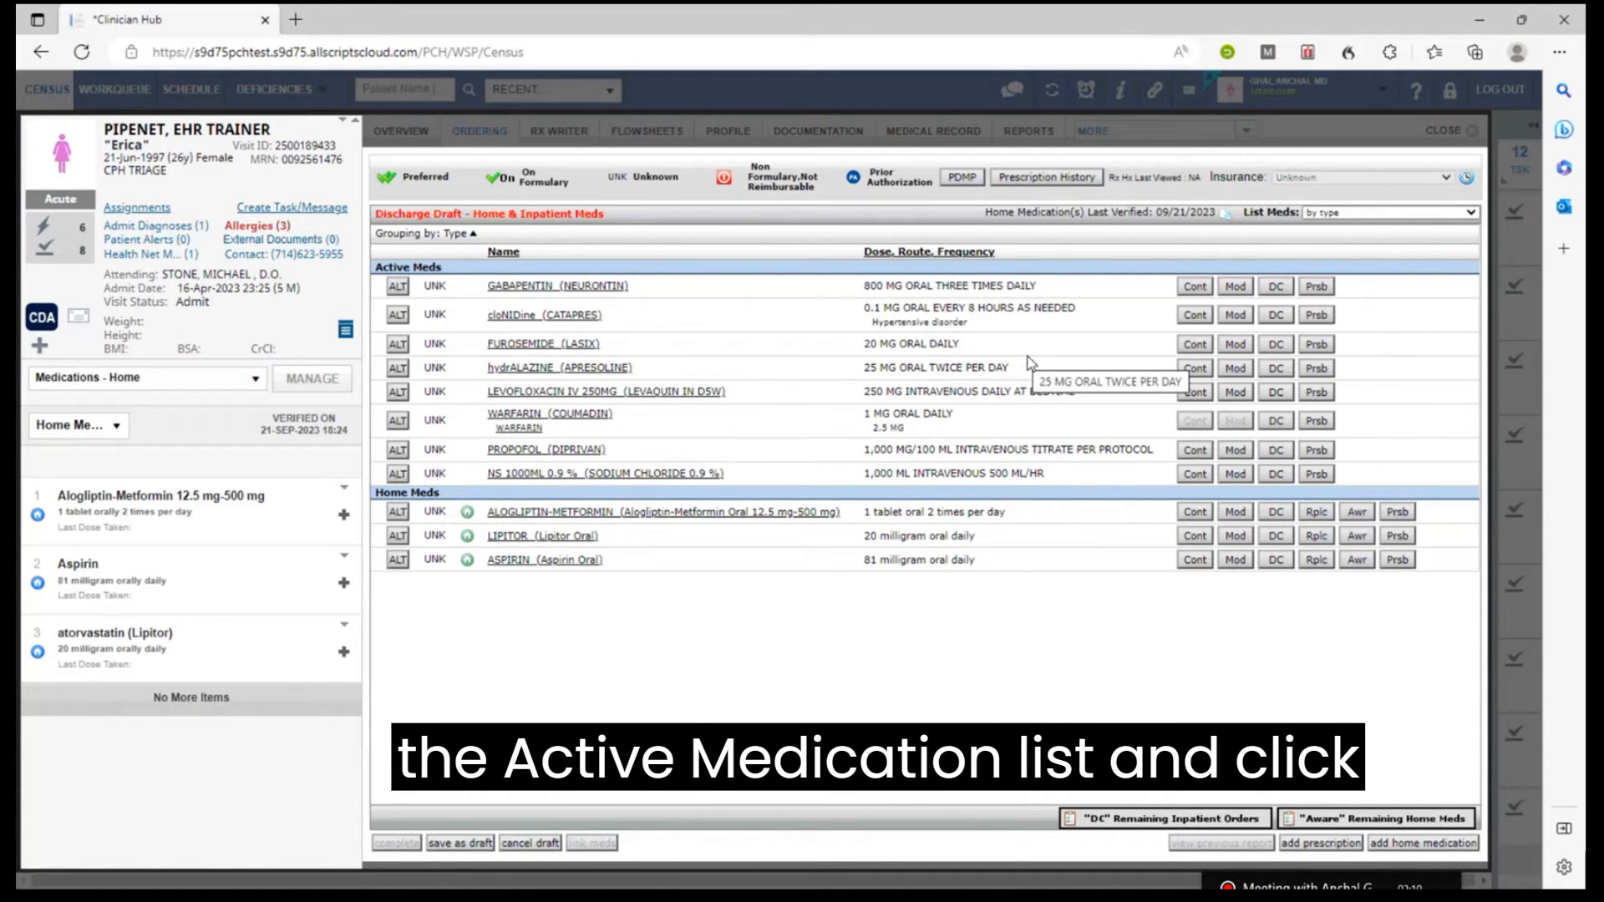
Prescribe the active furosemide (Lasix) order with a quantity sufficient for 20 days and save the prescription.
left_click(1317, 345)
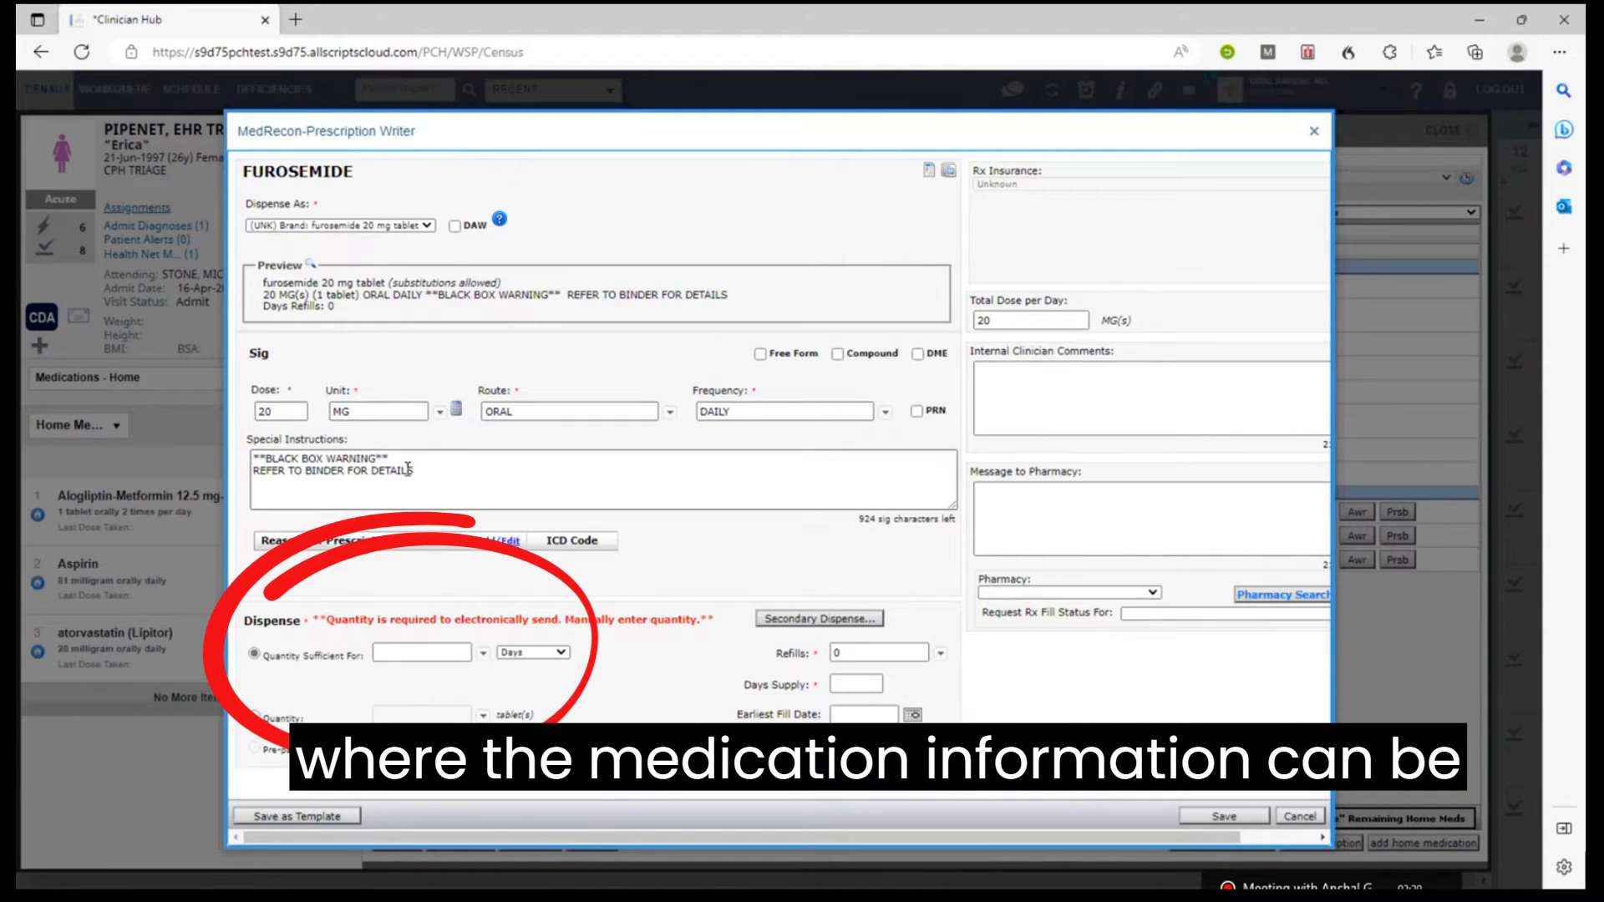
left_click(435, 655)
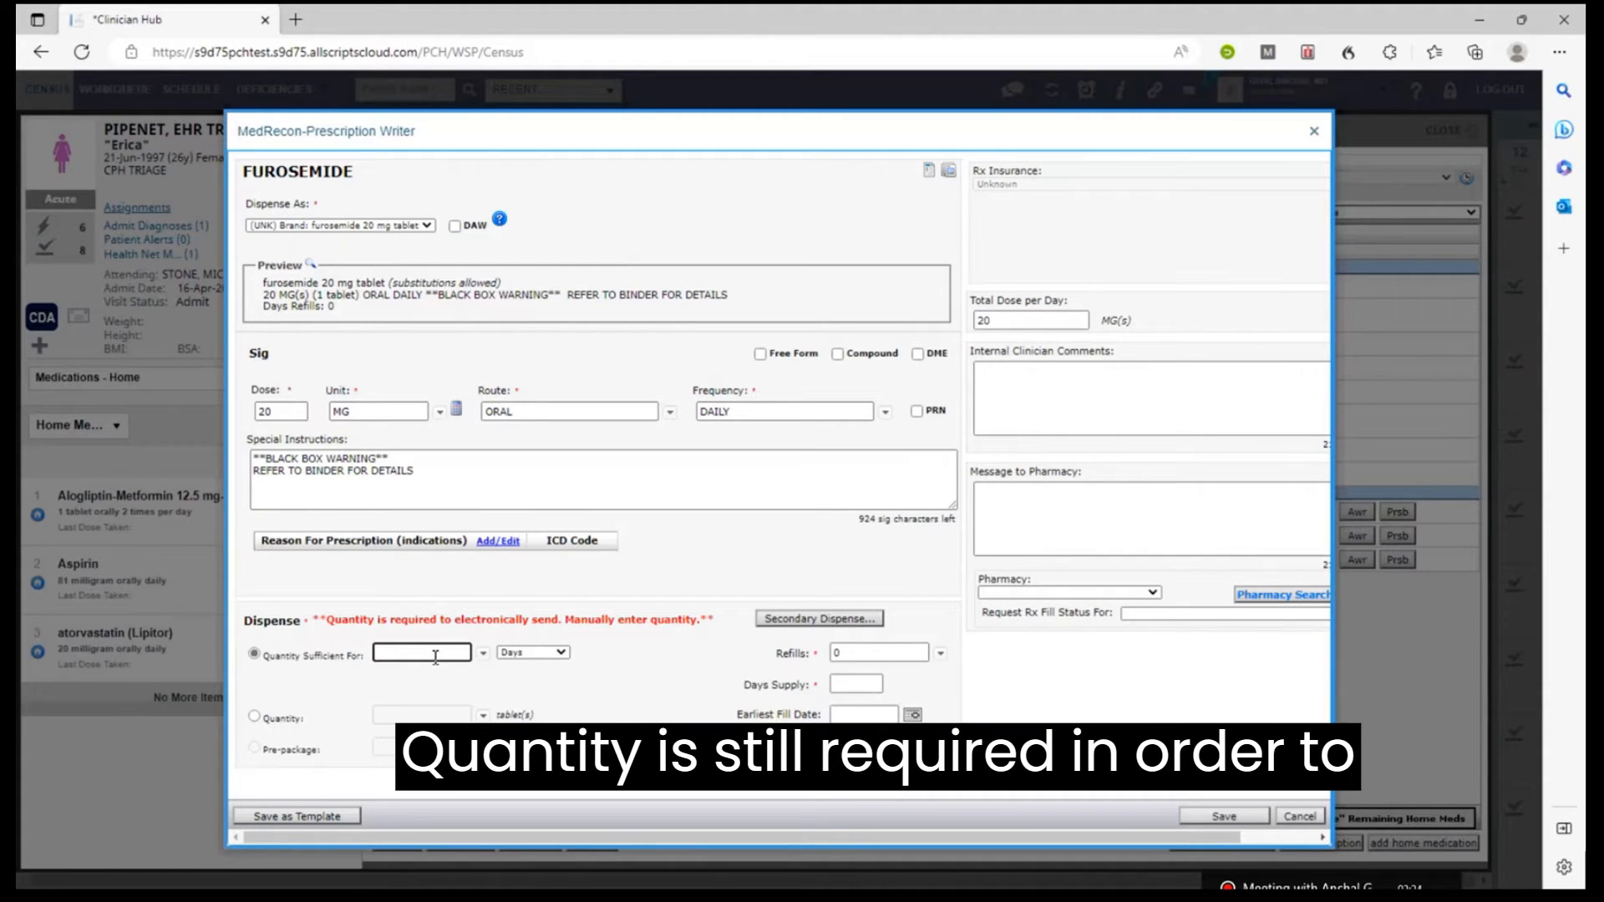
type("2")
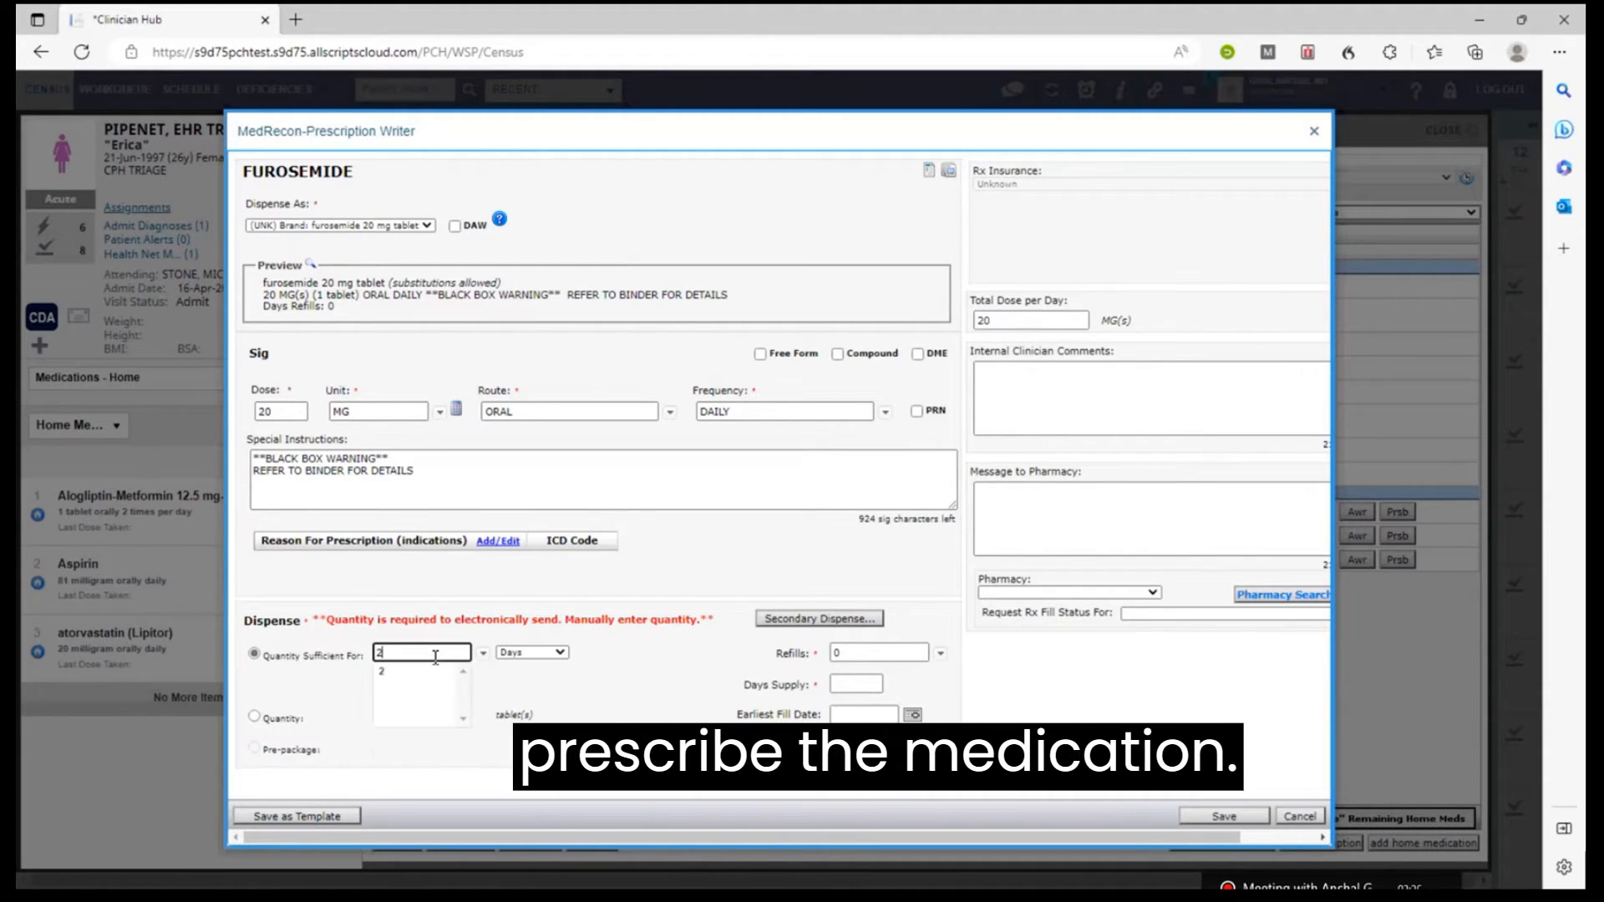
type("0")
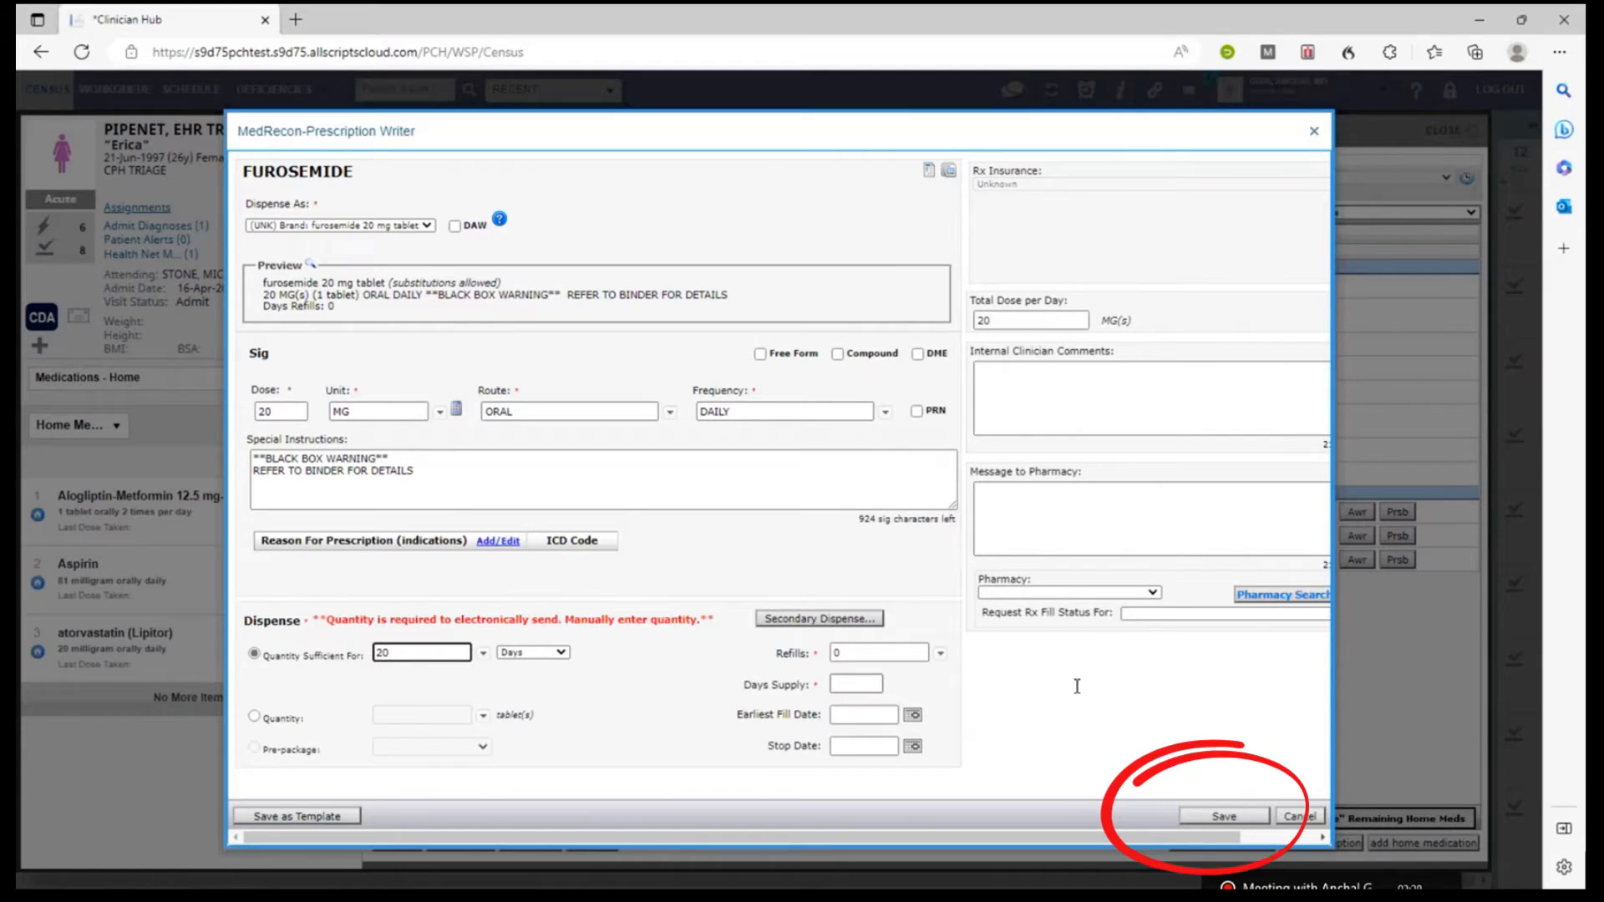
left_click(1185, 699)
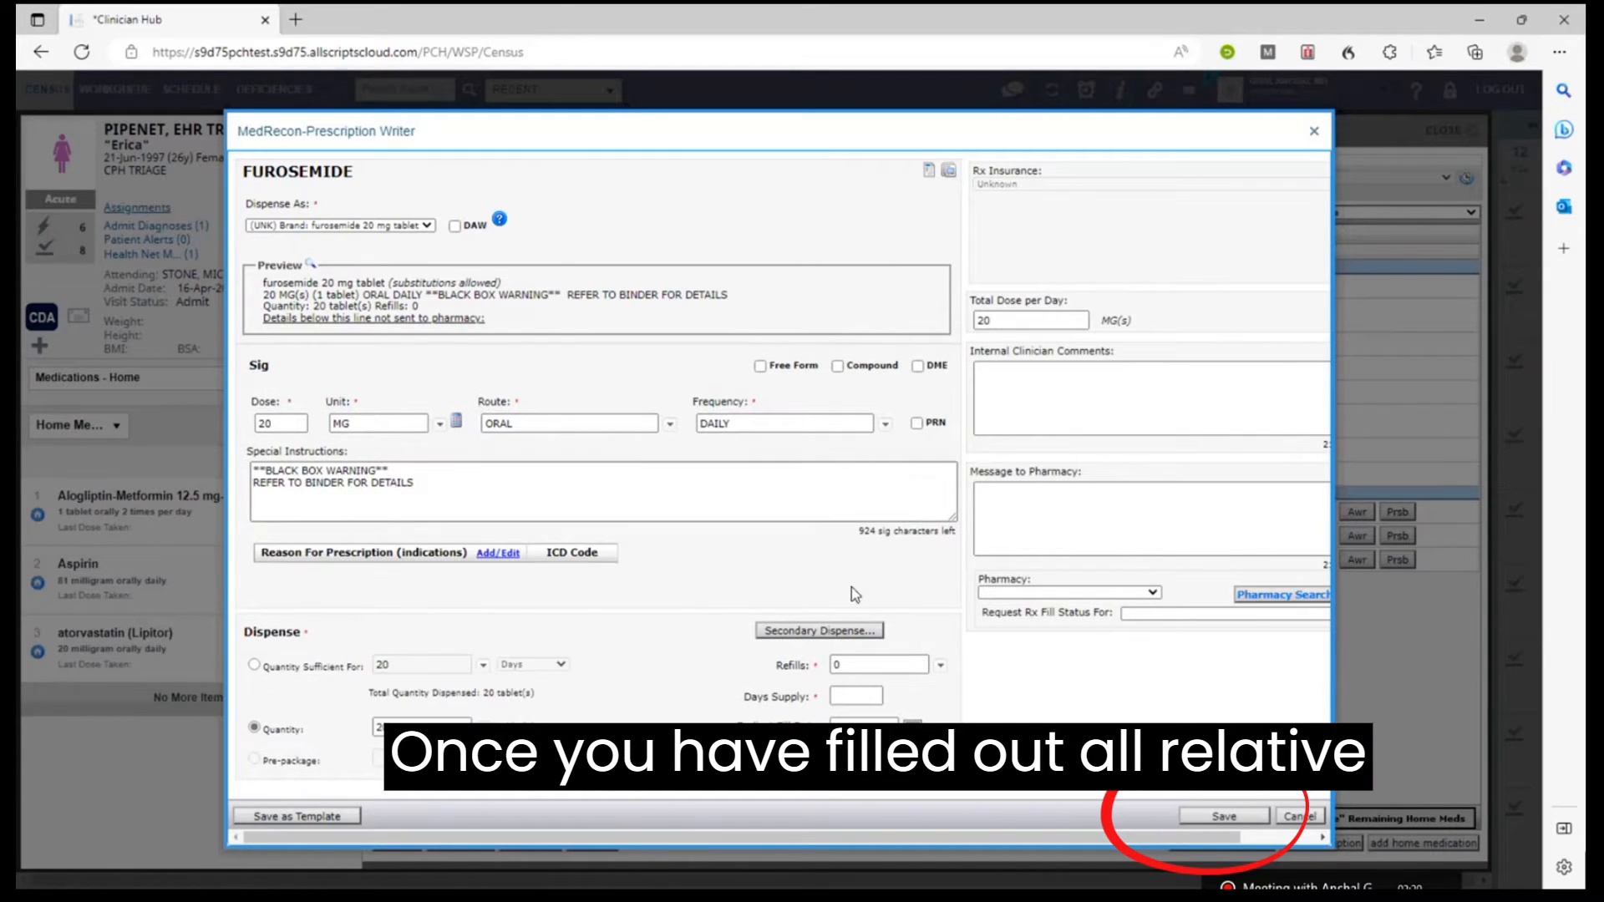
left_click(1248, 823)
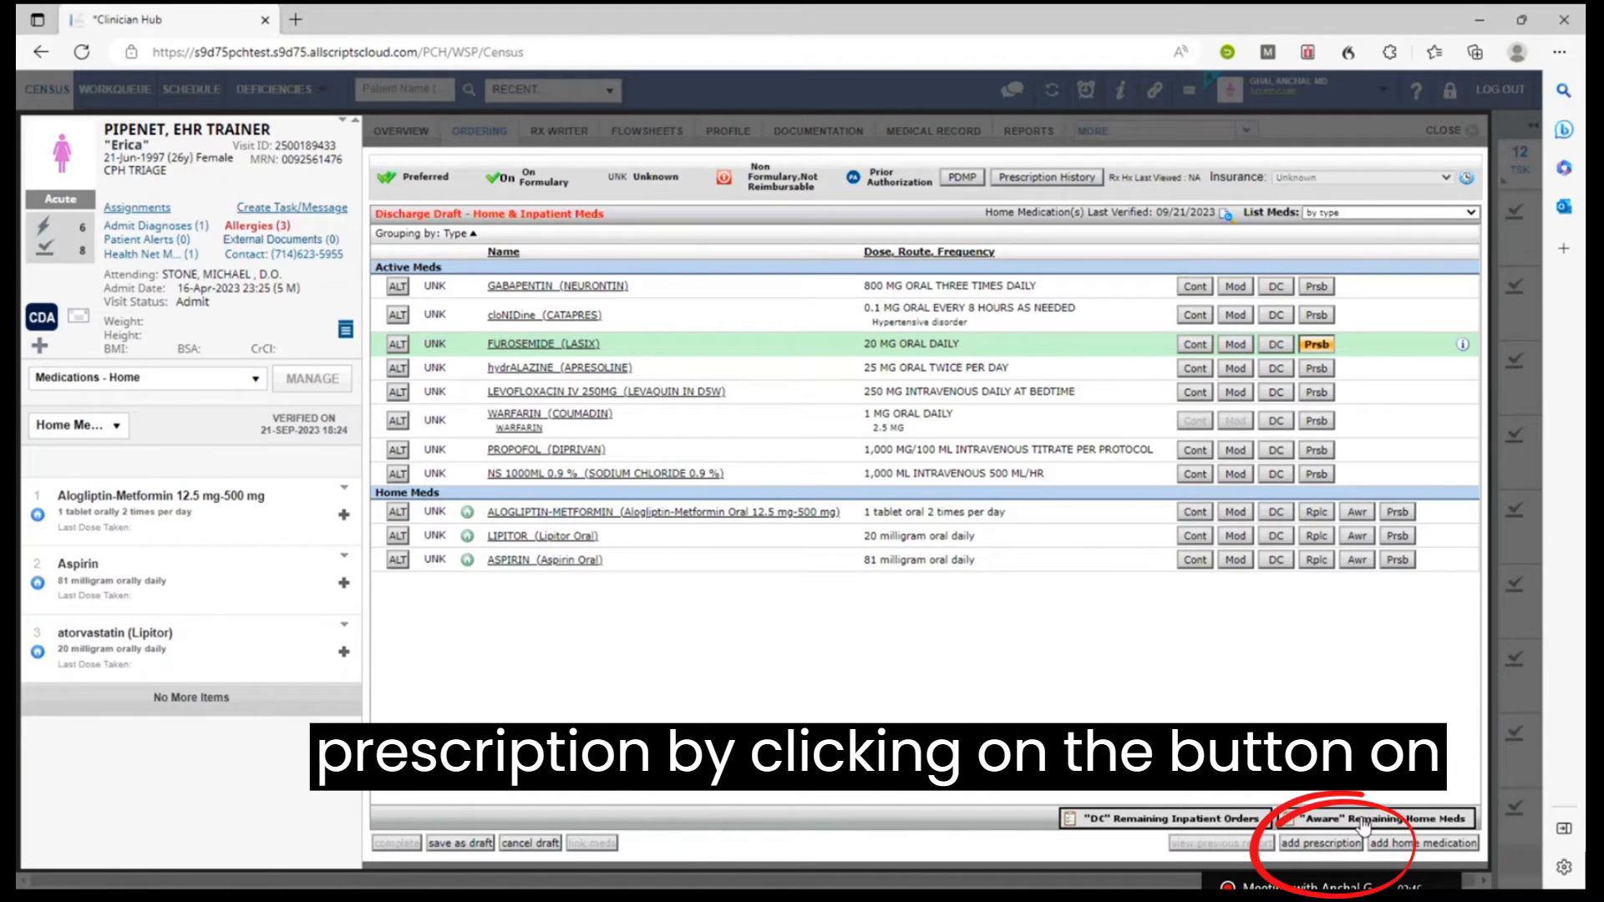
Add a new prescription by searching for ibuprofen, choosing Ibuprofen 800mg Oral every 6 hours, and save it.
left_click(1292, 845)
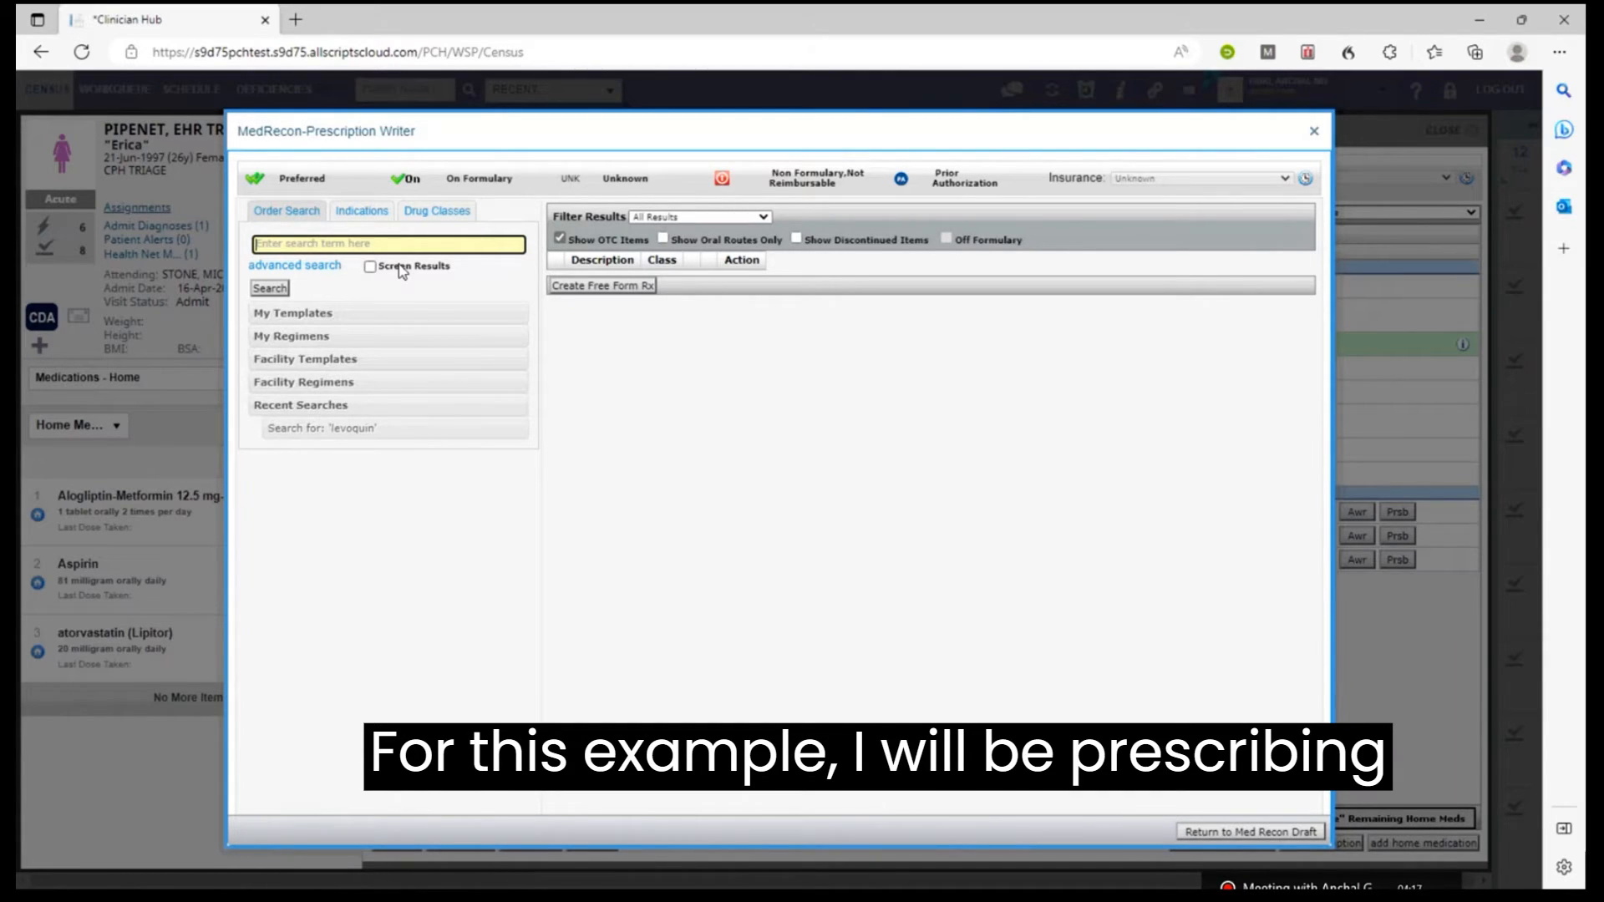
type("iu")
key("BackSpace")
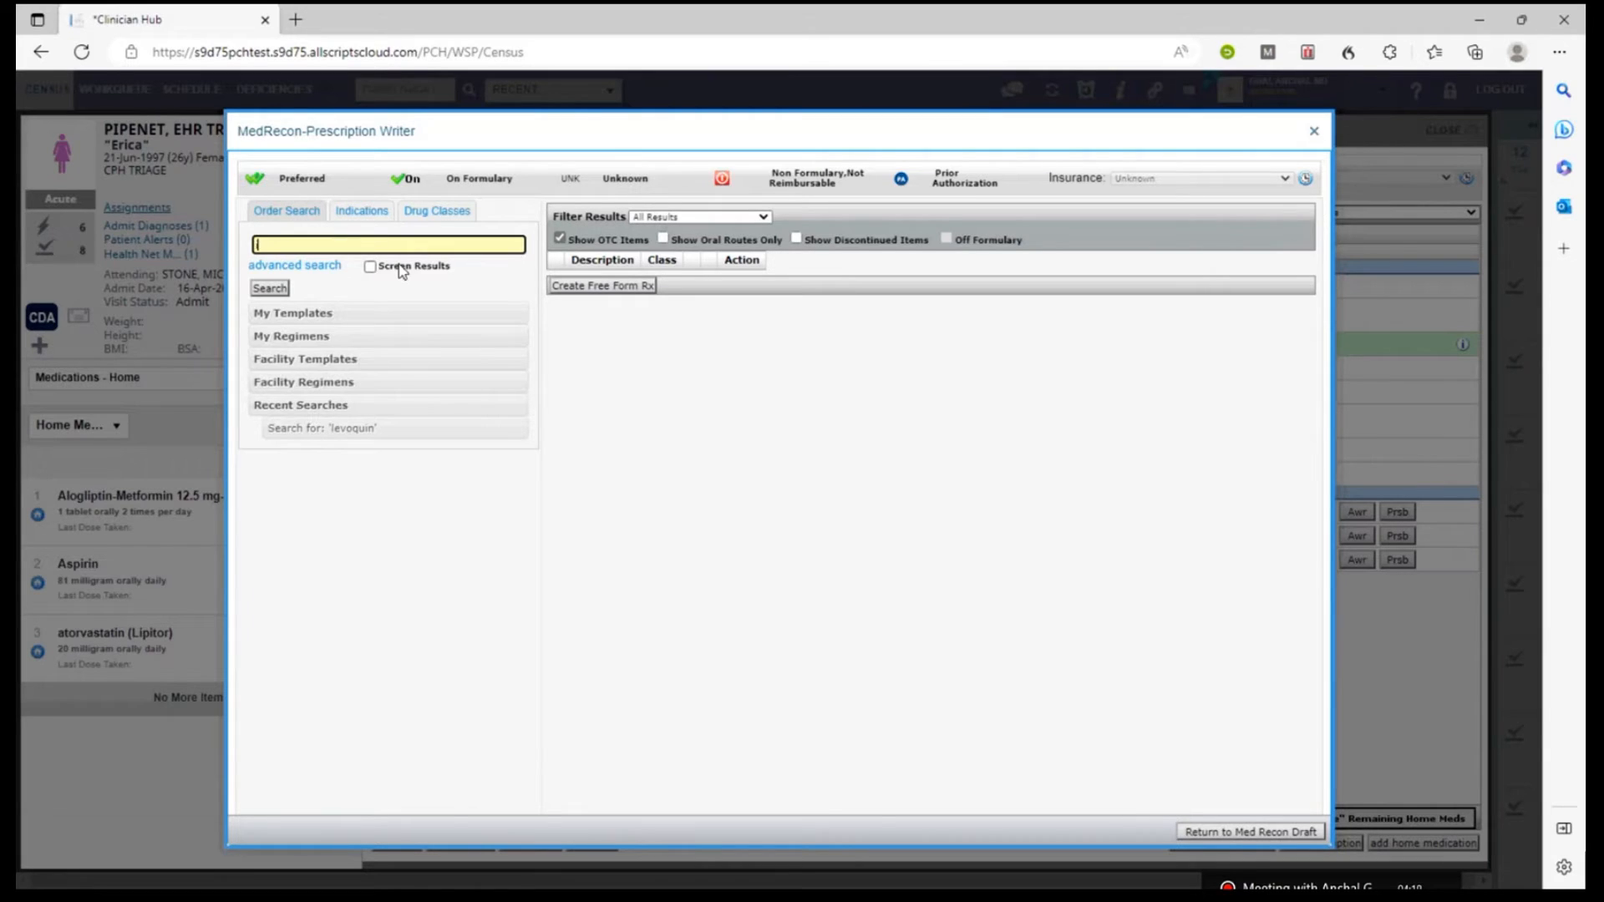
type("buprofen")
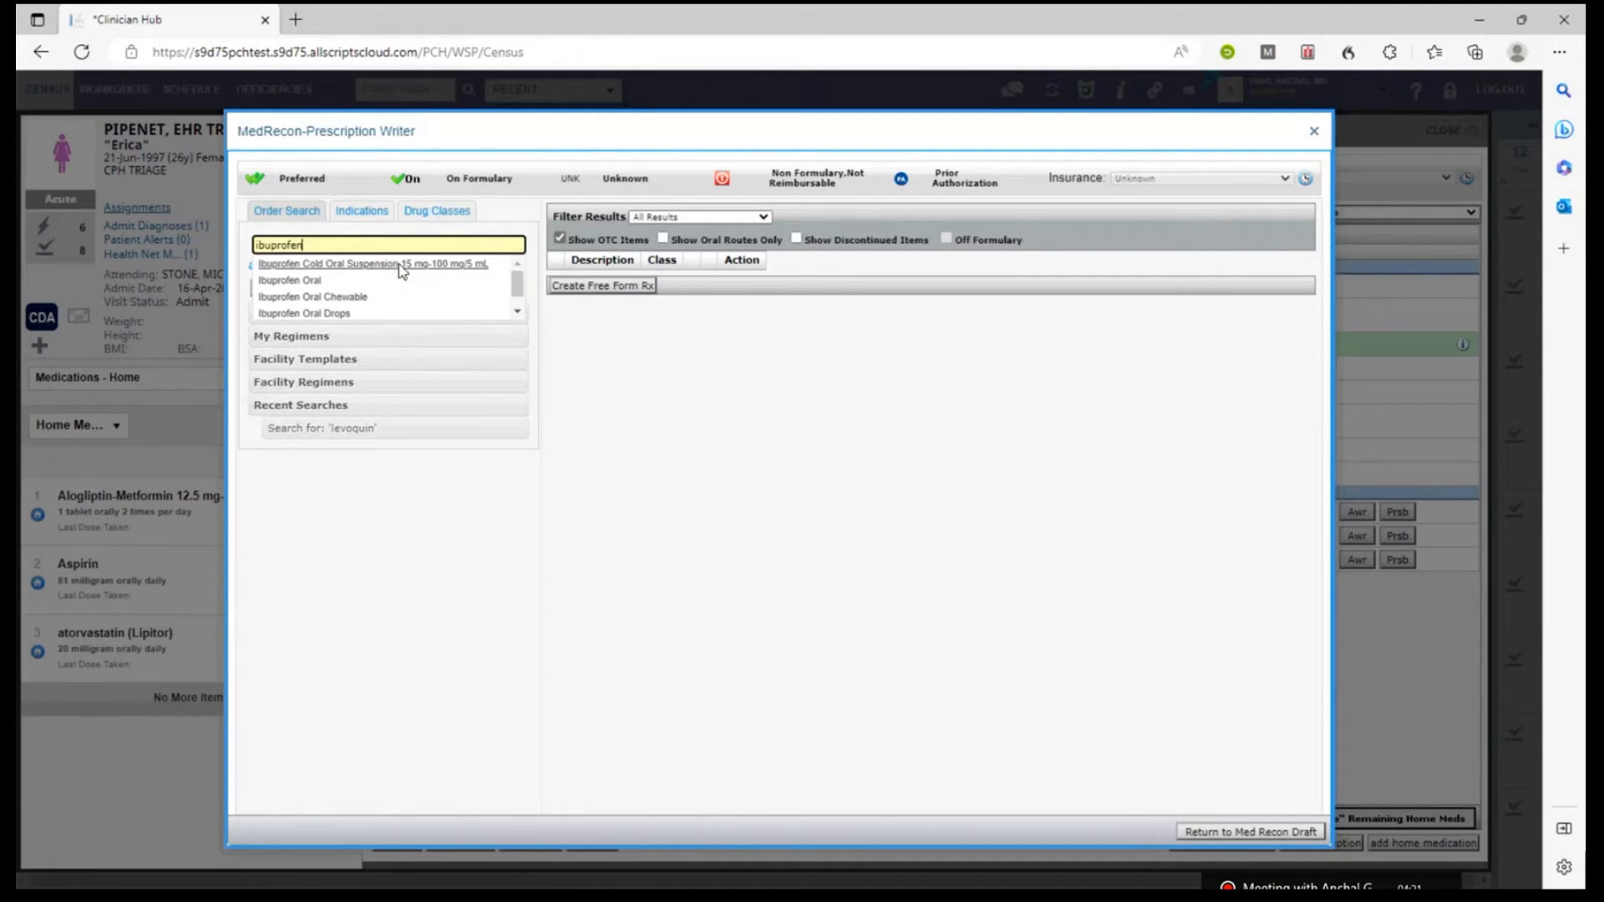
key("Return")
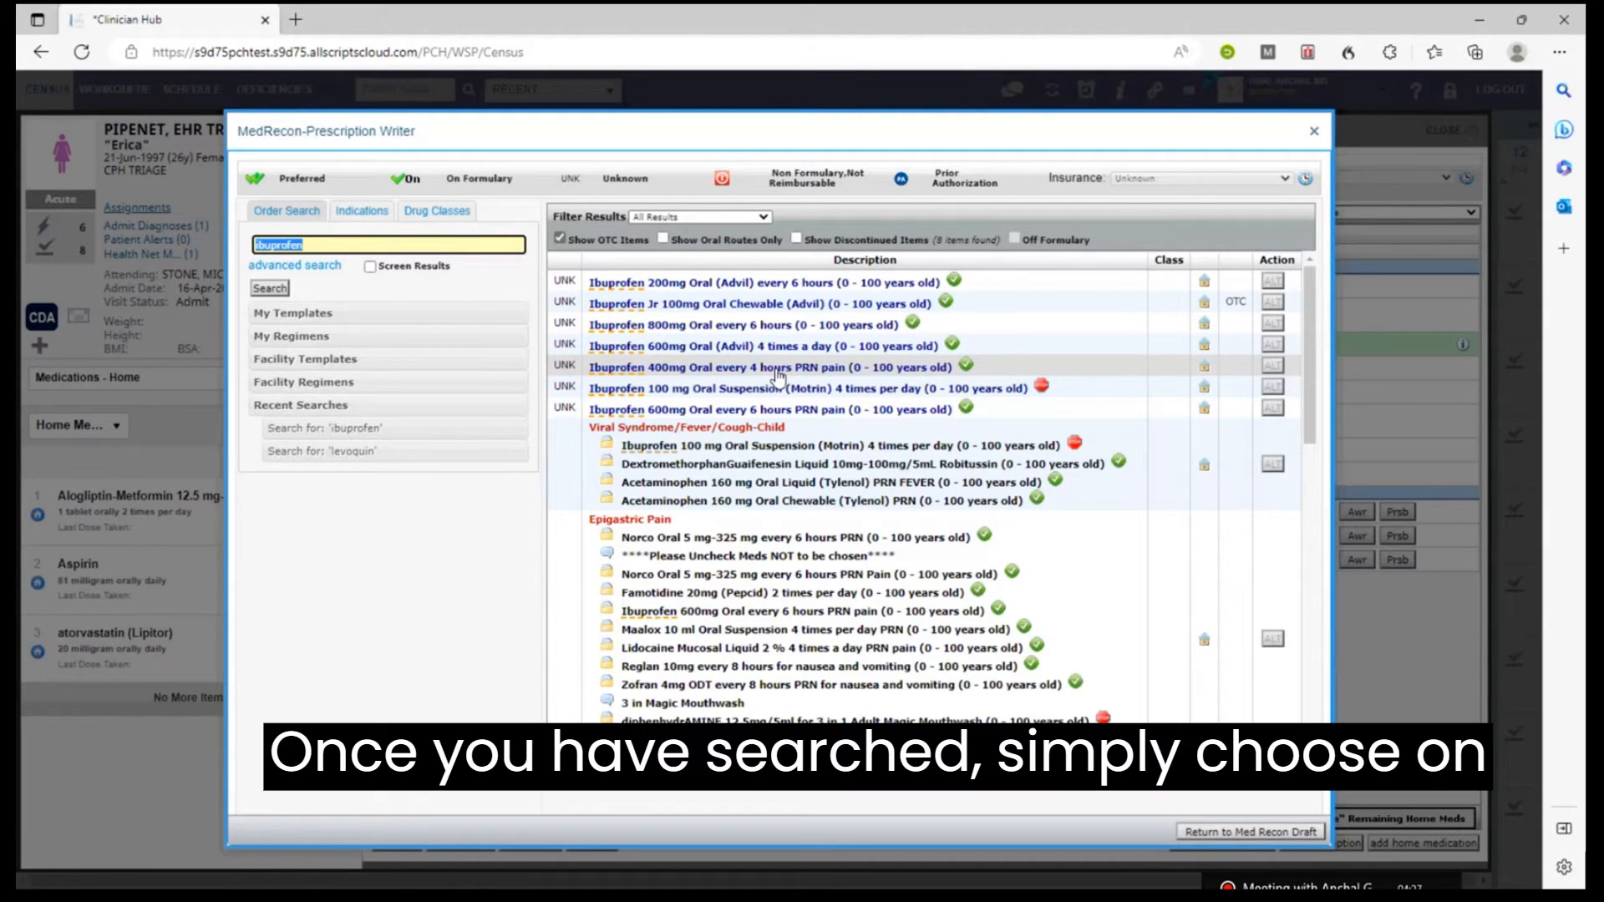
left_click(773, 325)
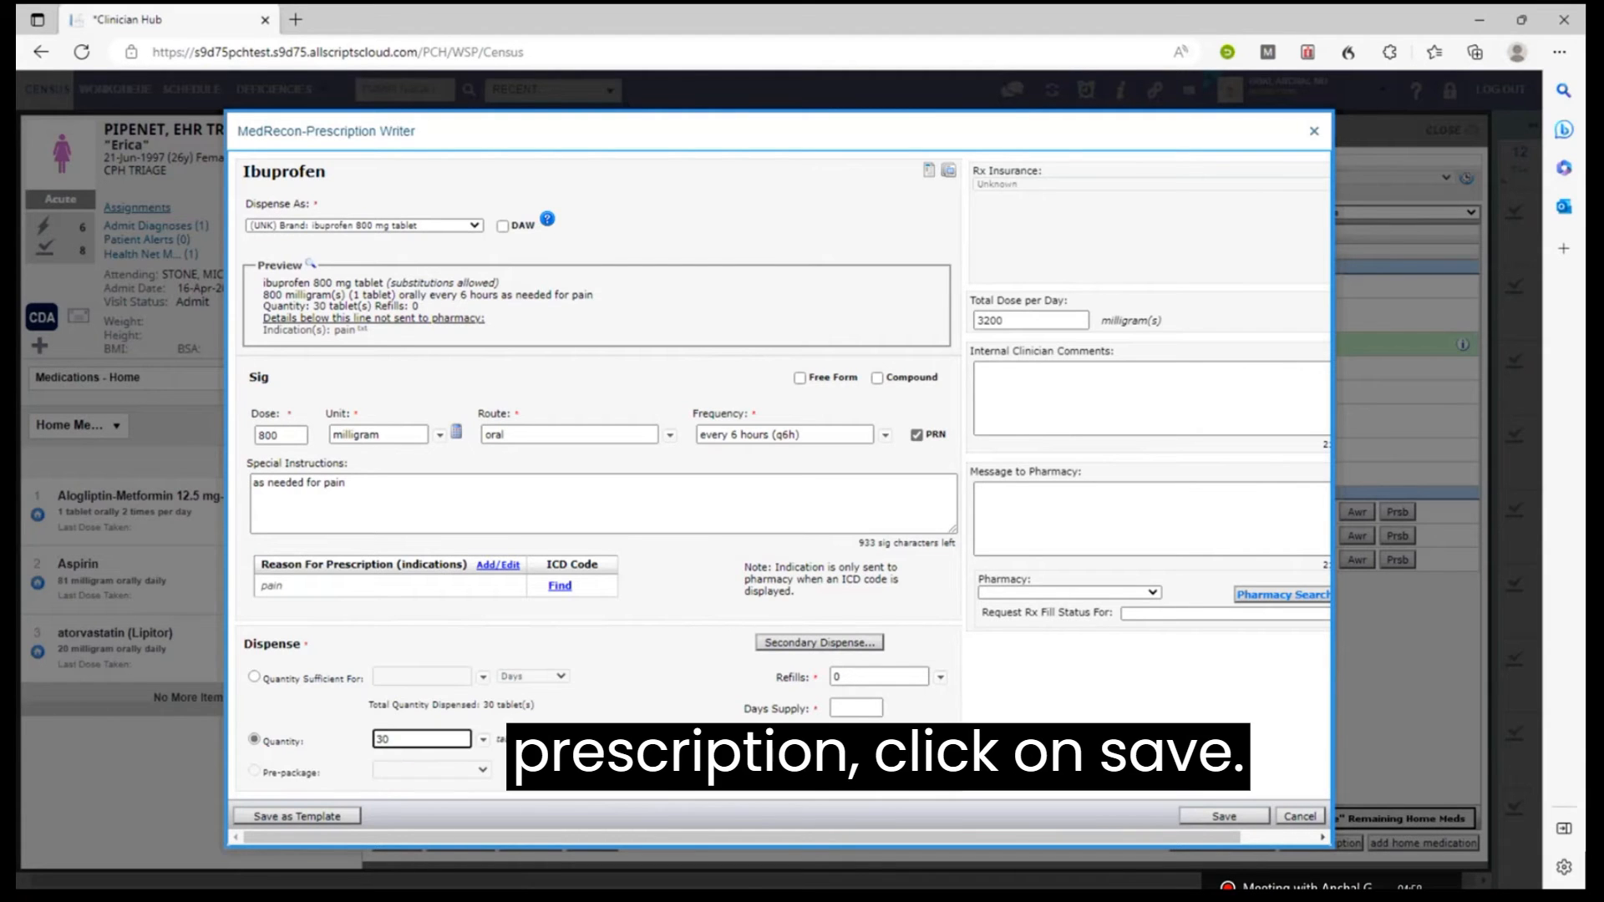
left_click(1226, 818)
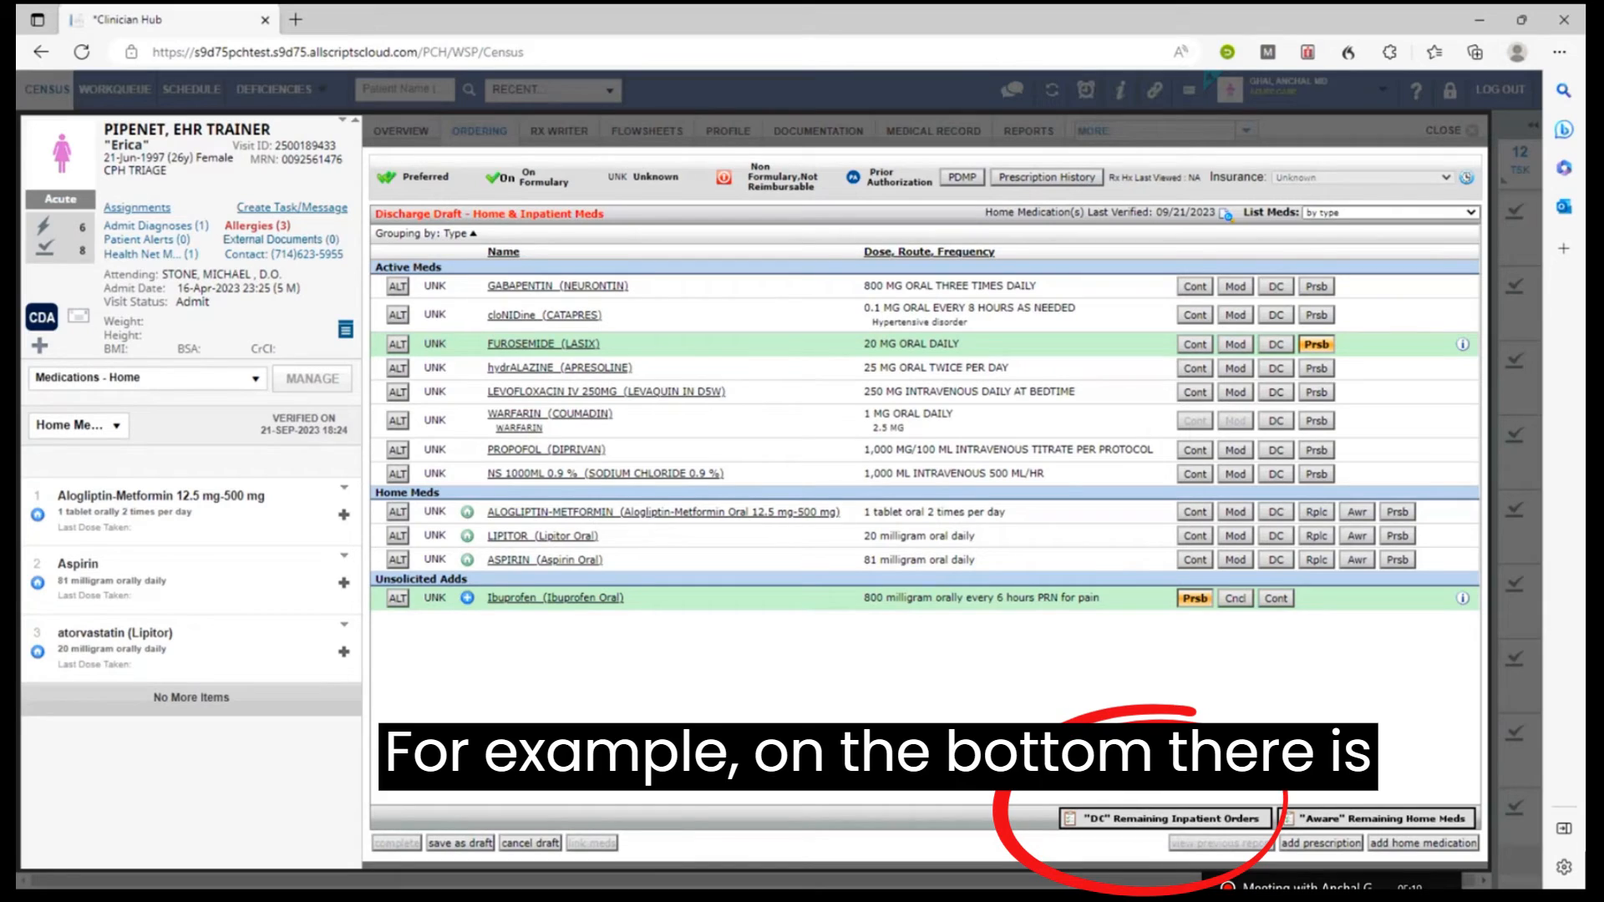
Discontinue all remaining inpatient orders and the home medication Lipitor, and mark the other home medications as aware.
left_click(1094, 825)
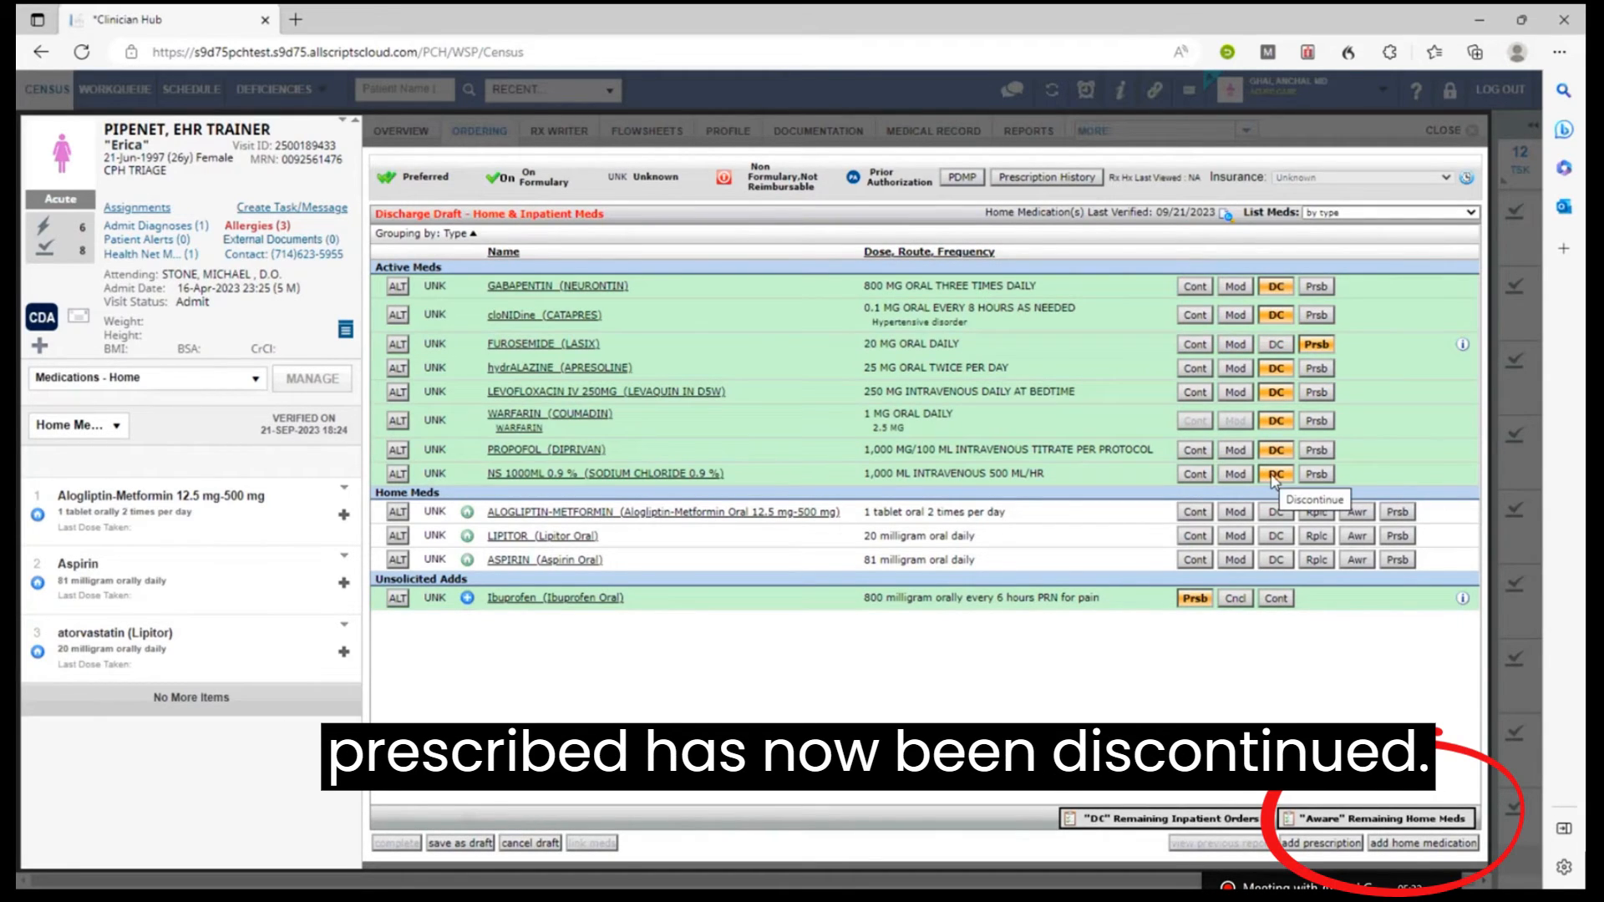
left_click(1409, 827)
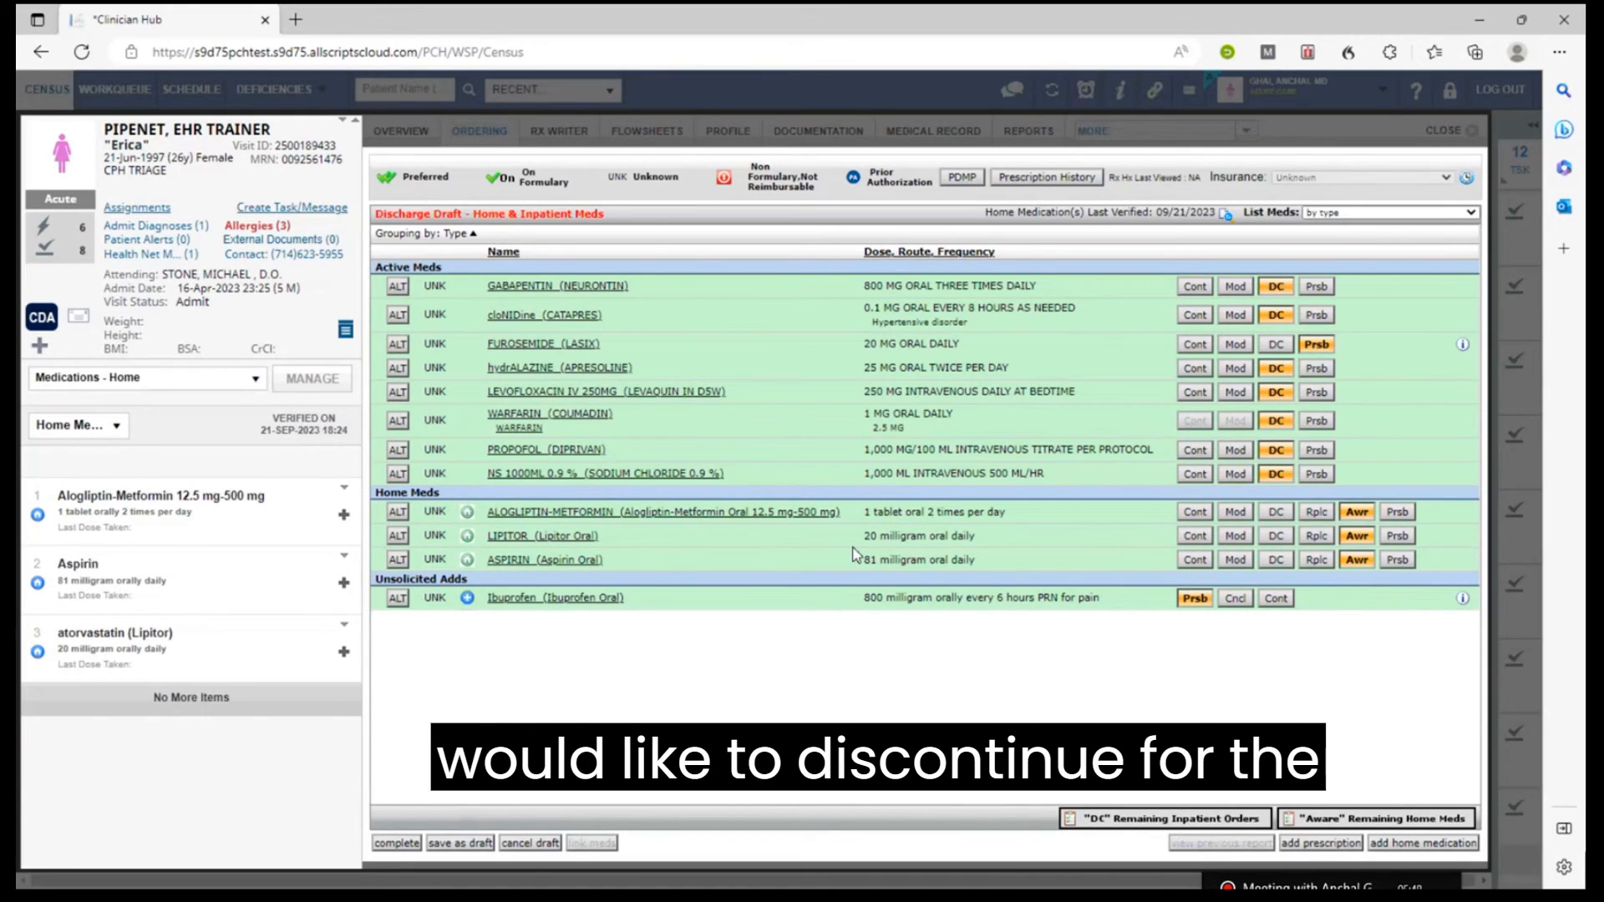
left_click(1287, 539)
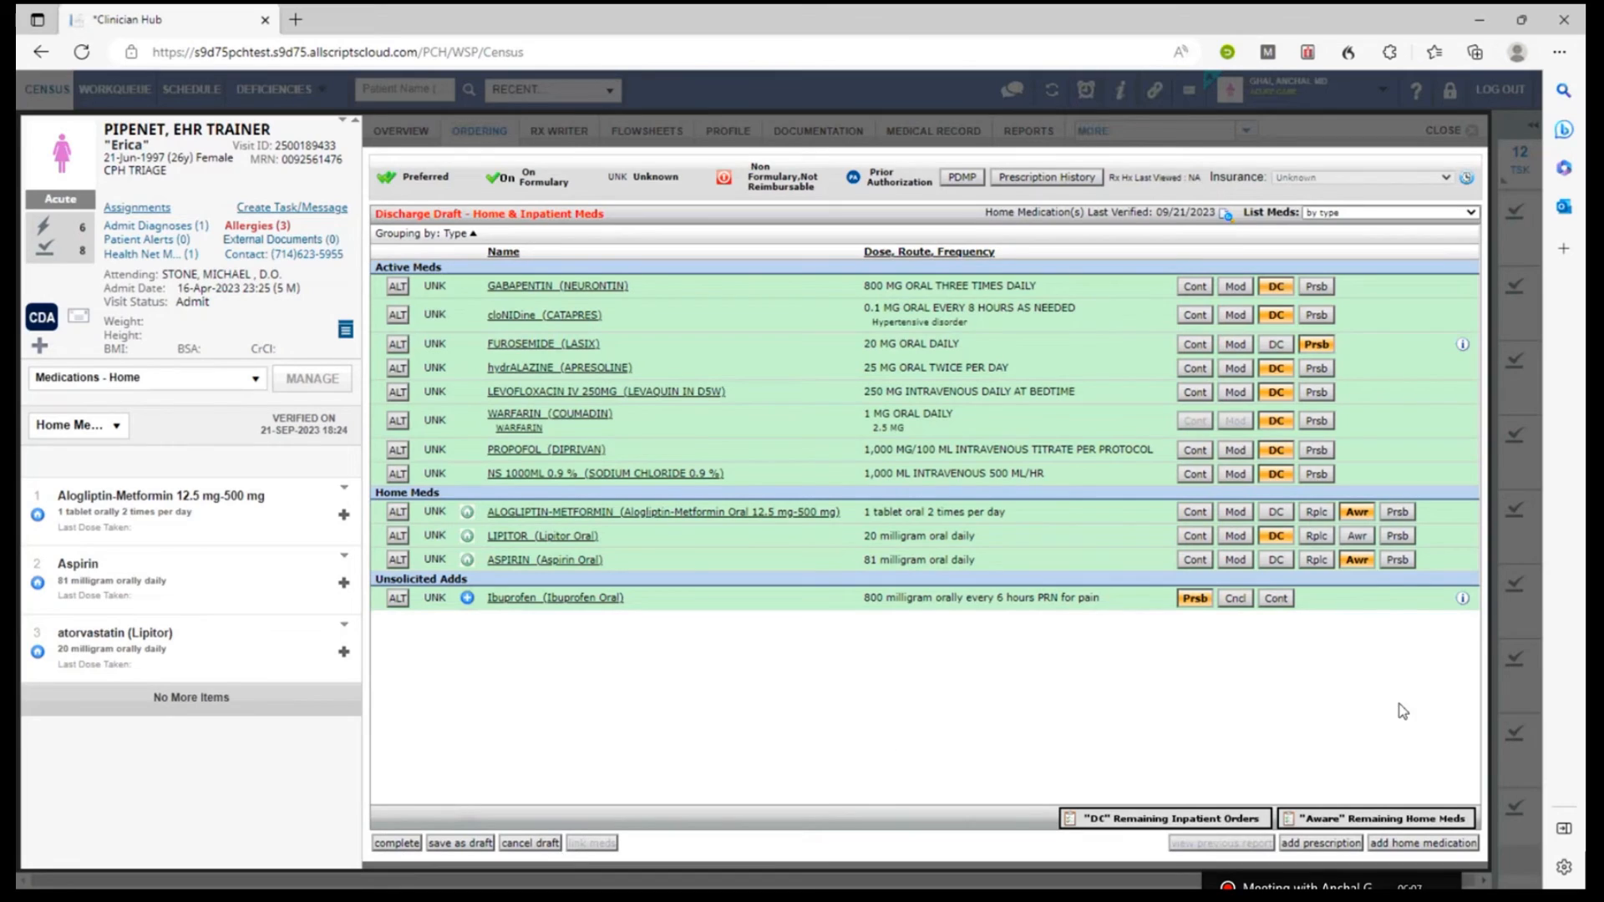
Complete the discharge reconciliation draft and agree to submit its prescriptions.
left_click(397, 843)
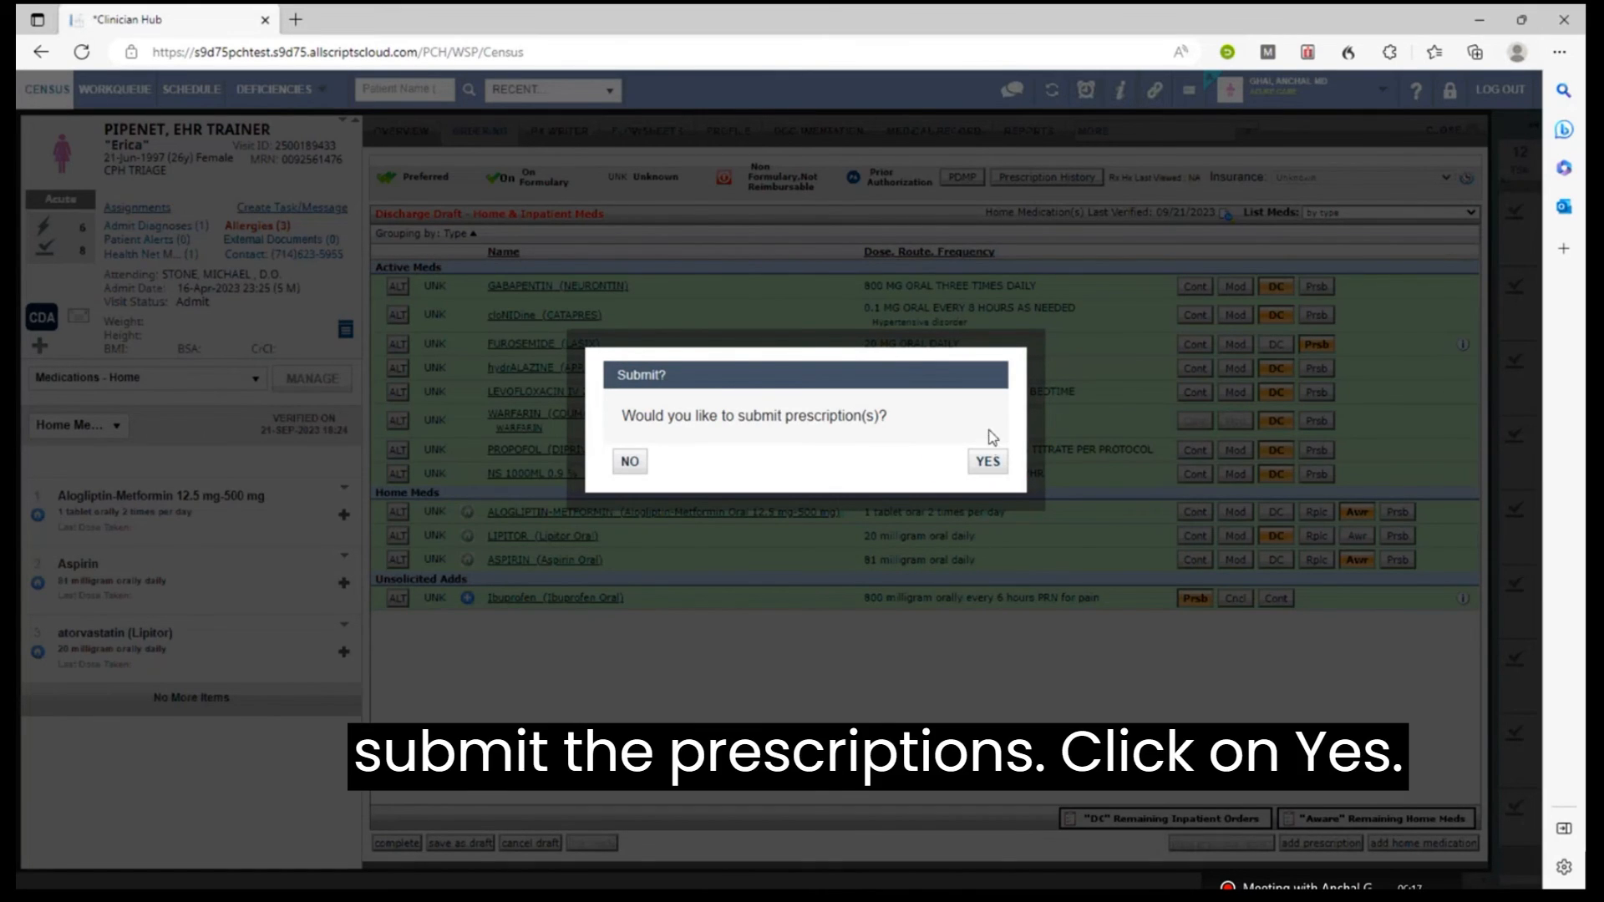
left_click(989, 462)
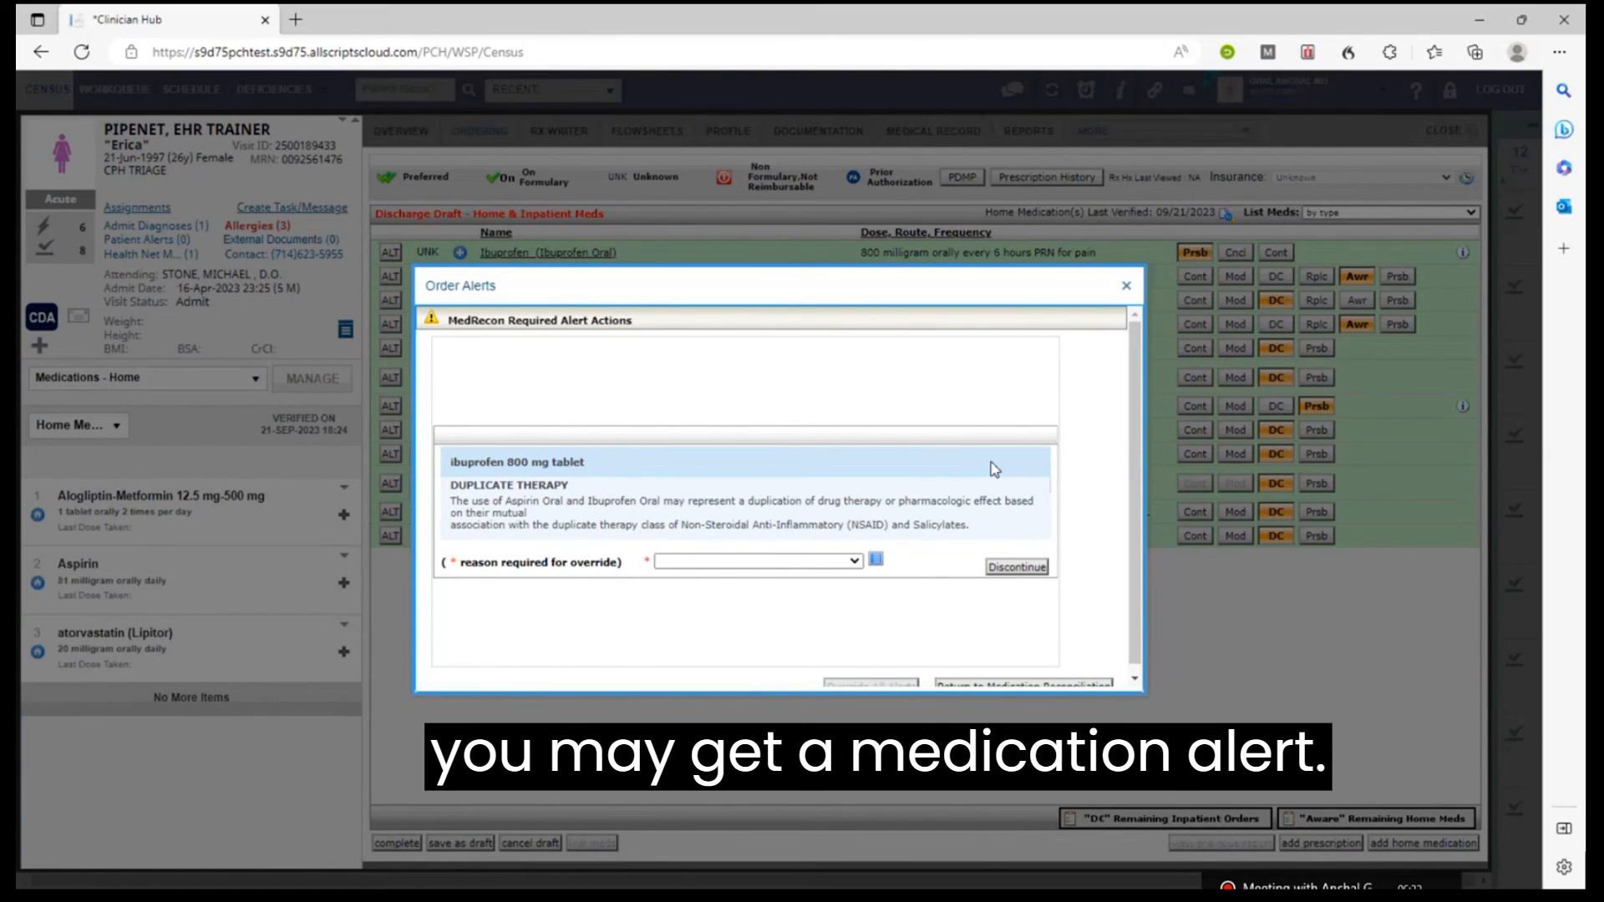
Override the ibuprofen duplicate therapy alert with the reason "Benefits outweigh risk" and submit the ibuprofen and furosemide prescriptions.
left_click(855, 561)
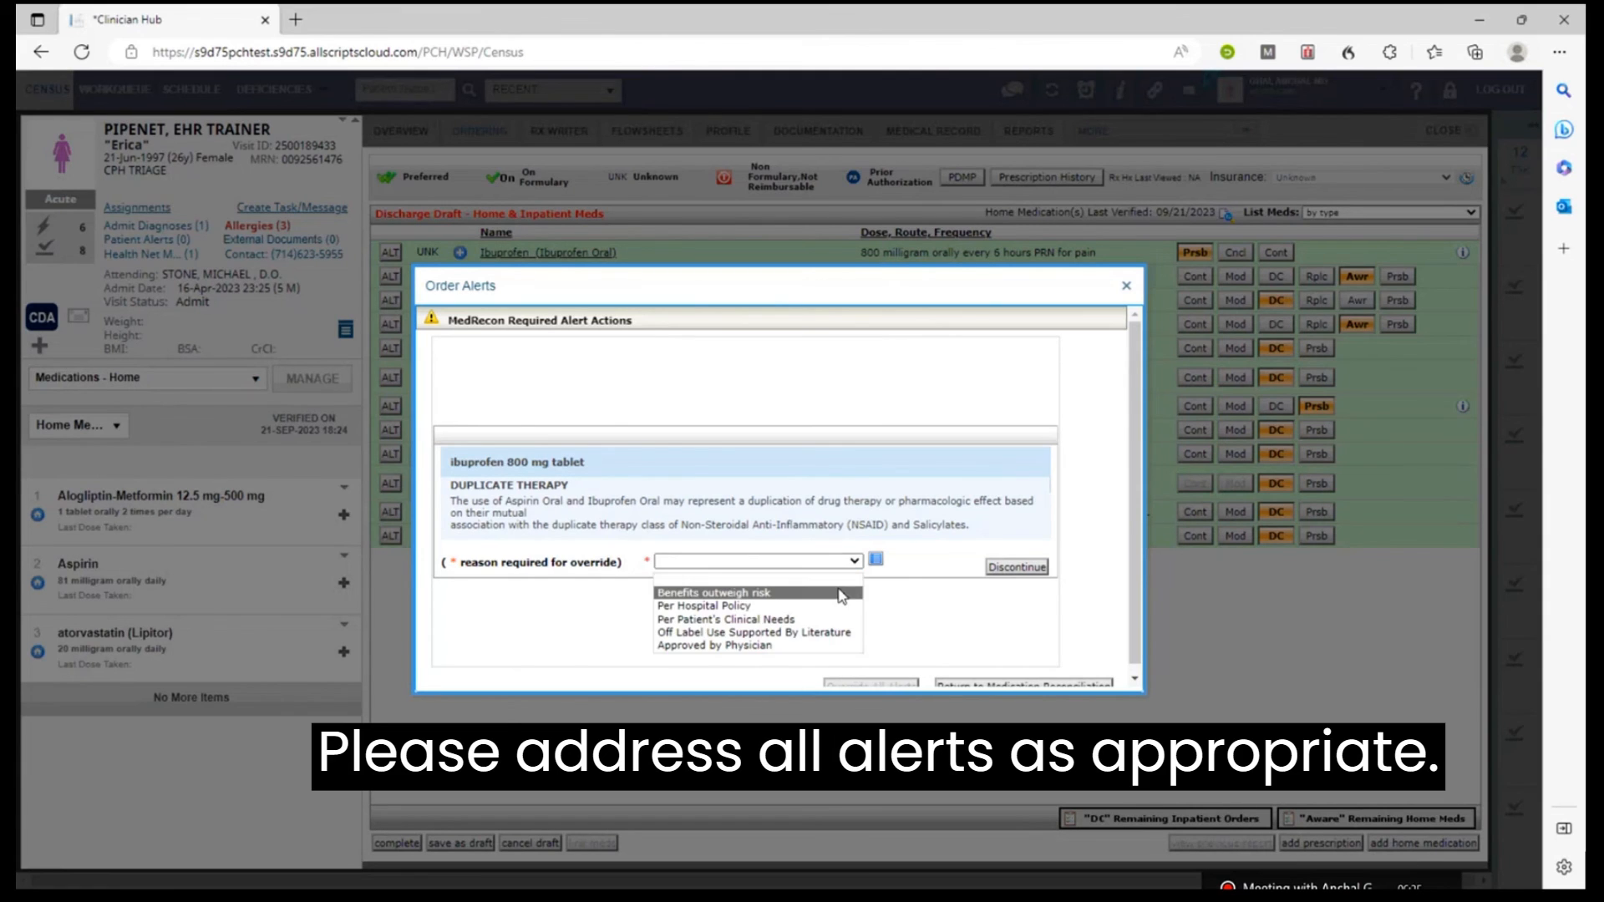
left_click(841, 593)
scroll(919, 660, "down", 1)
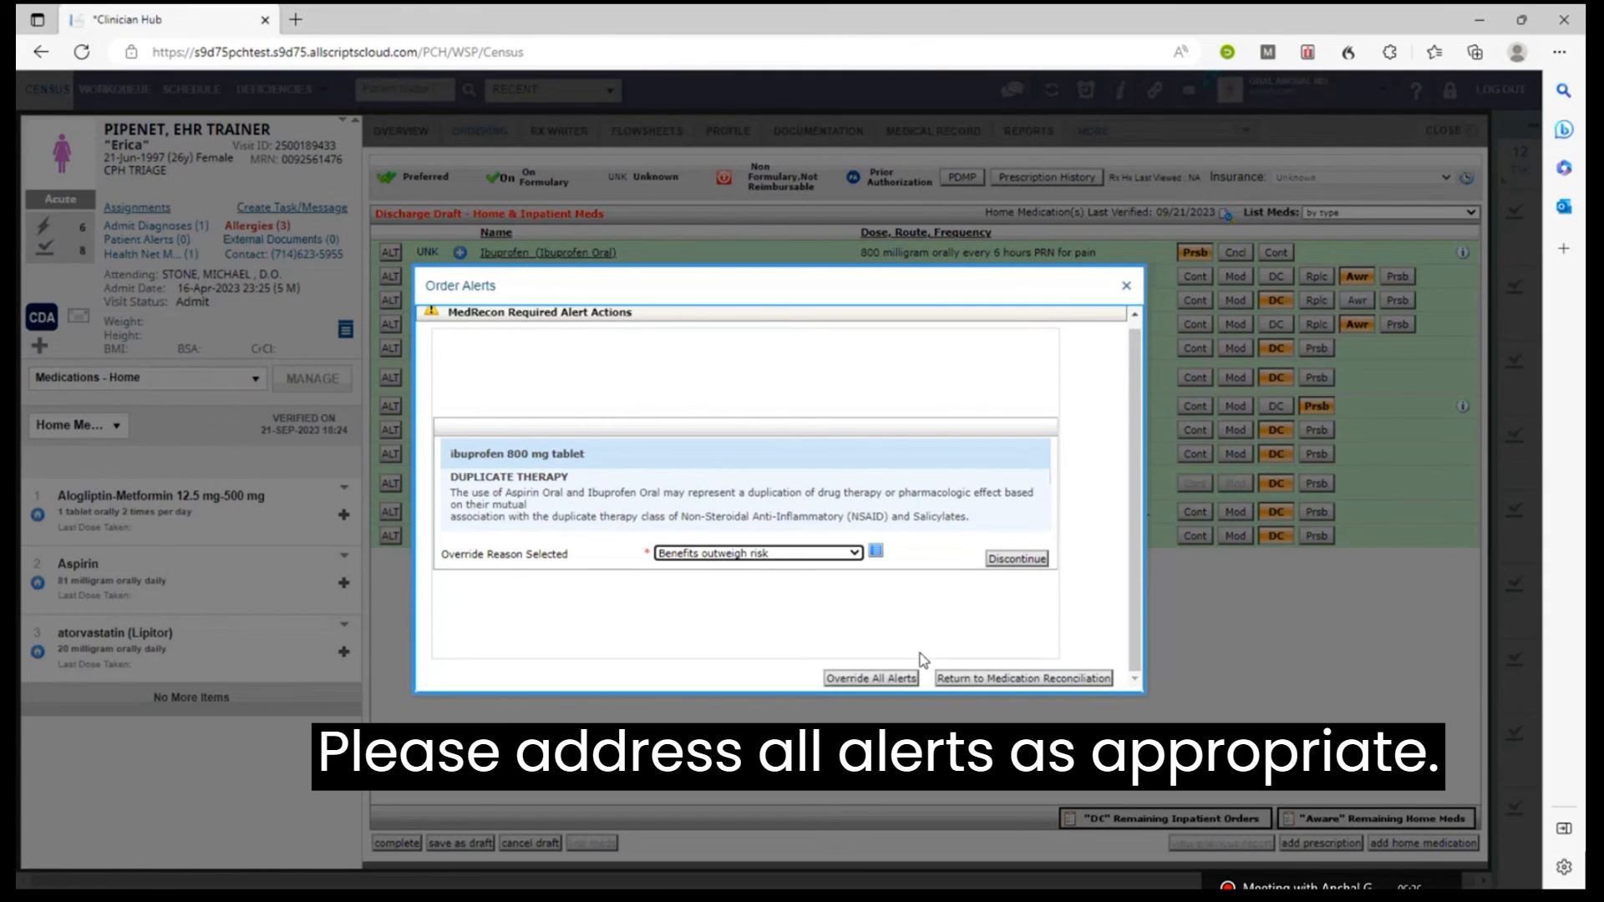
left_click(873, 678)
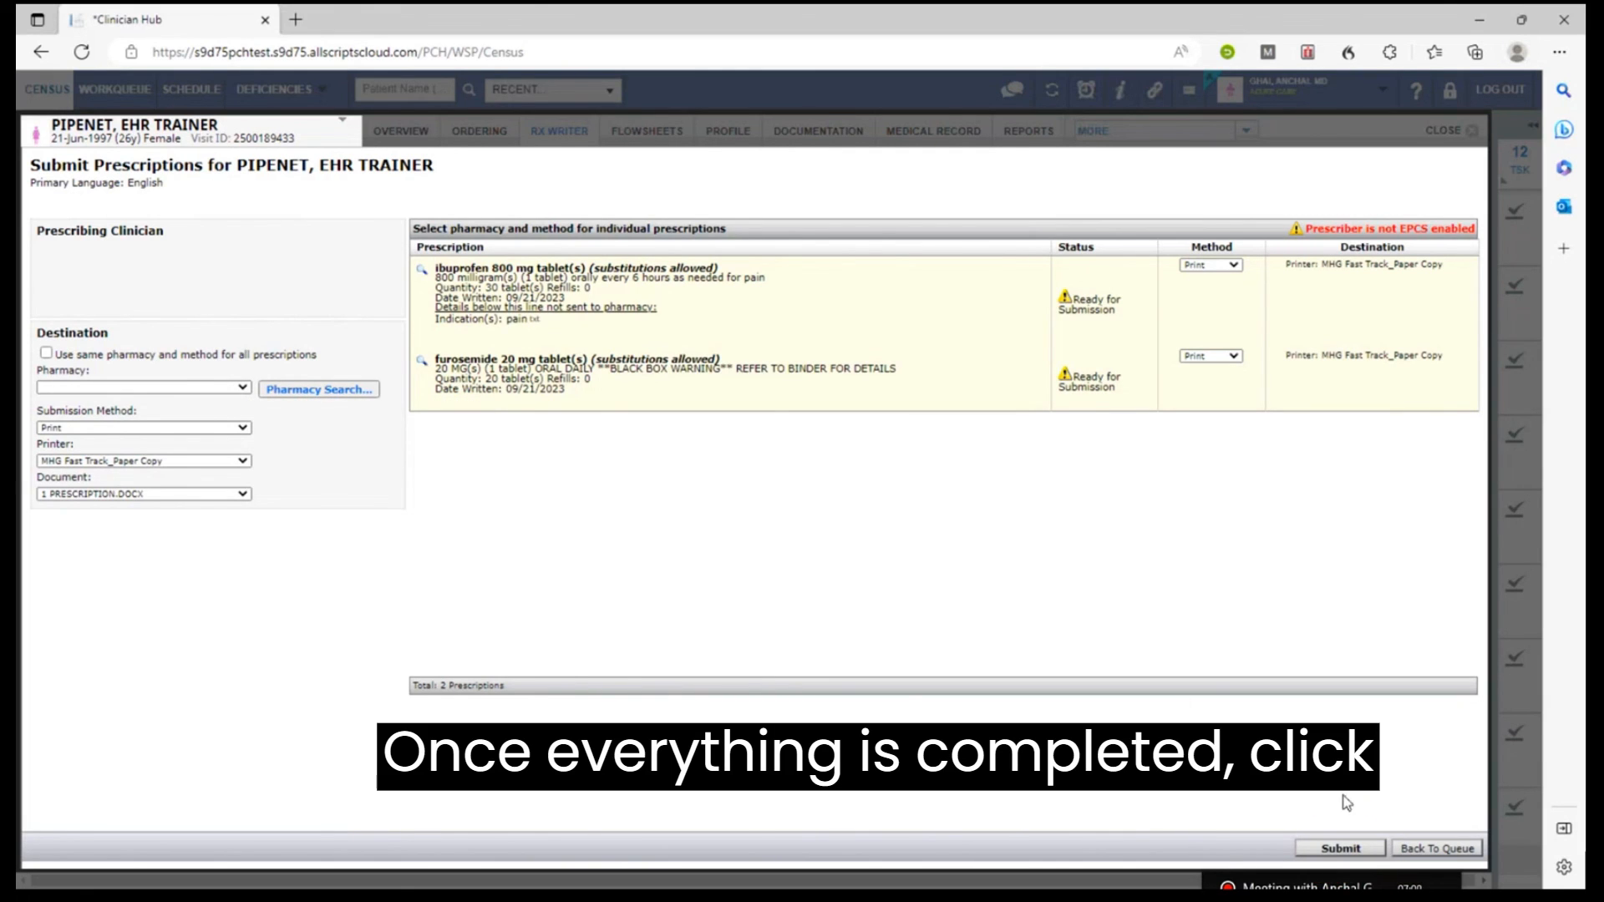
left_click(1340, 848)
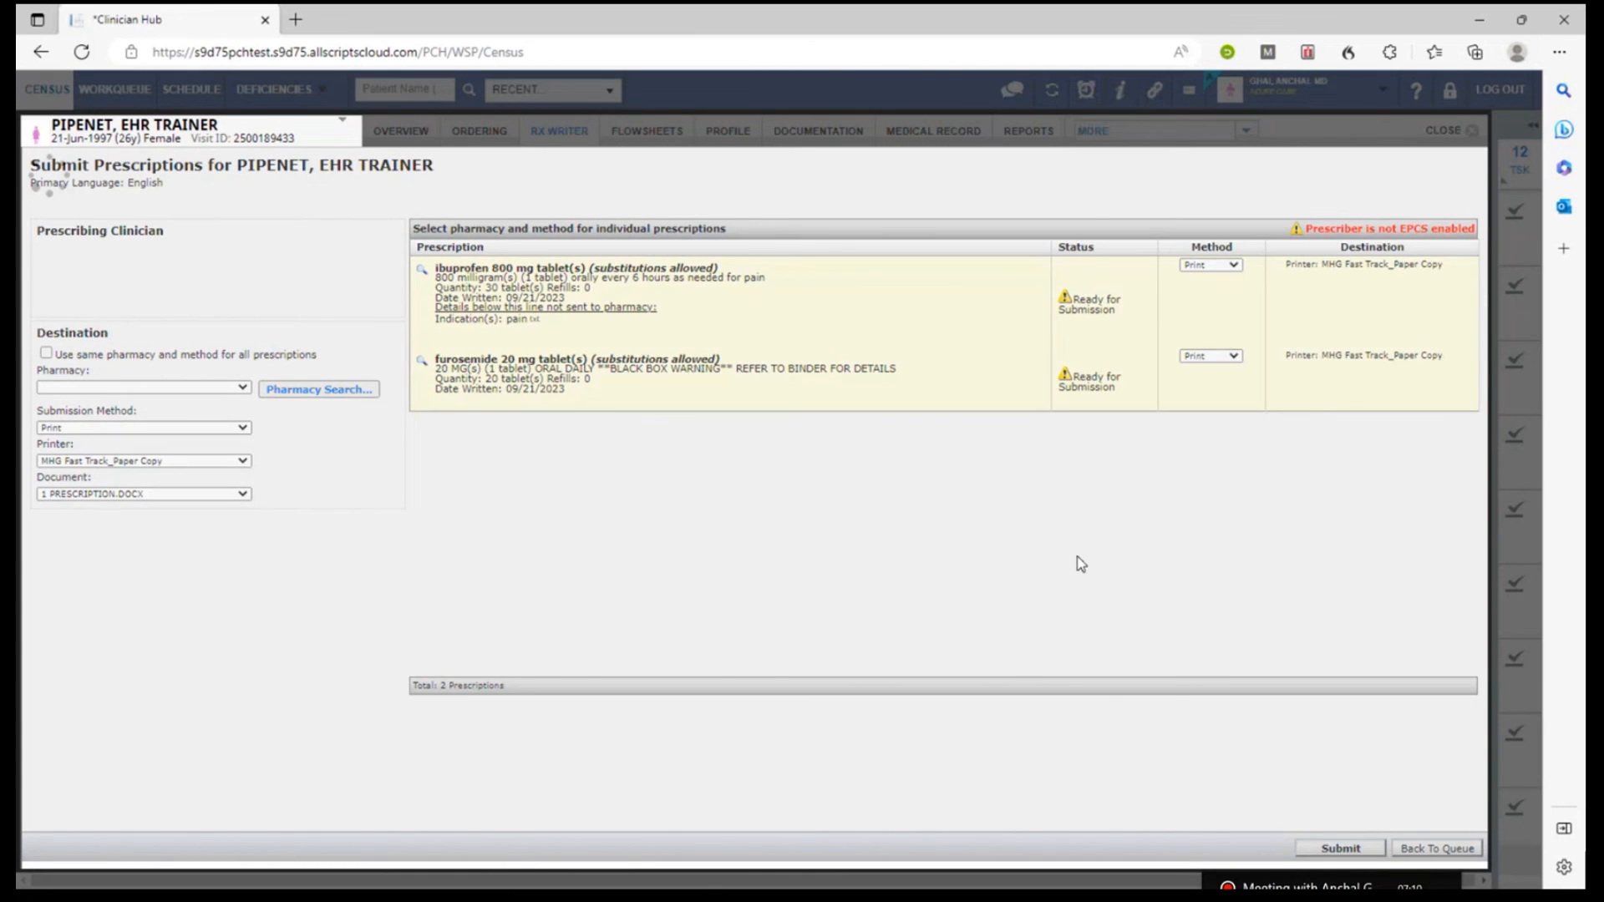